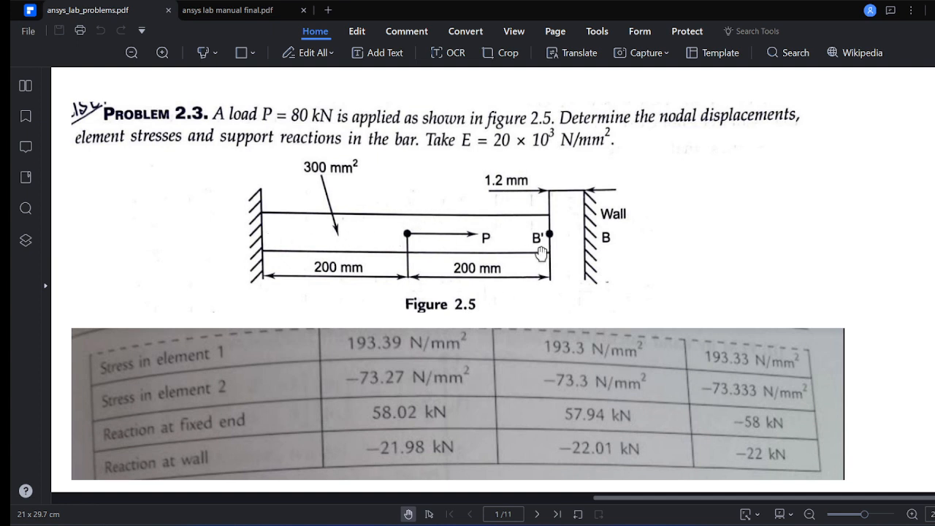
Step: Review Problem 2.3 in the PDF, switch to ANSYS and limit the GUI filtering preferences to the Structural discipline
{"action": "scroll", "coordinate": [544, 245], "scroll_direction": "up", "scroll_amount": 10}
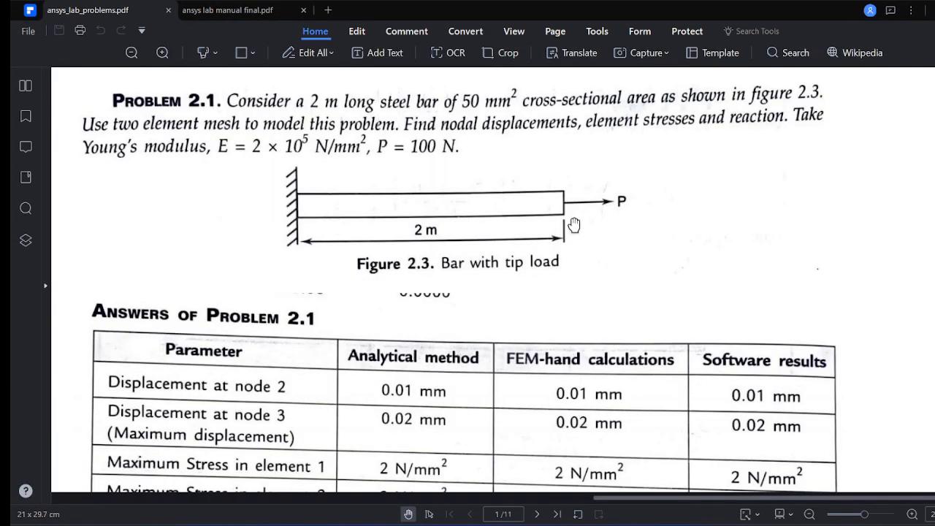
{"action": "scroll", "coordinate": [587, 222], "scroll_direction": "down", "scroll_amount": 3}
{"action": "scroll", "coordinate": [587, 221], "scroll_direction": "down", "scroll_amount": 5}
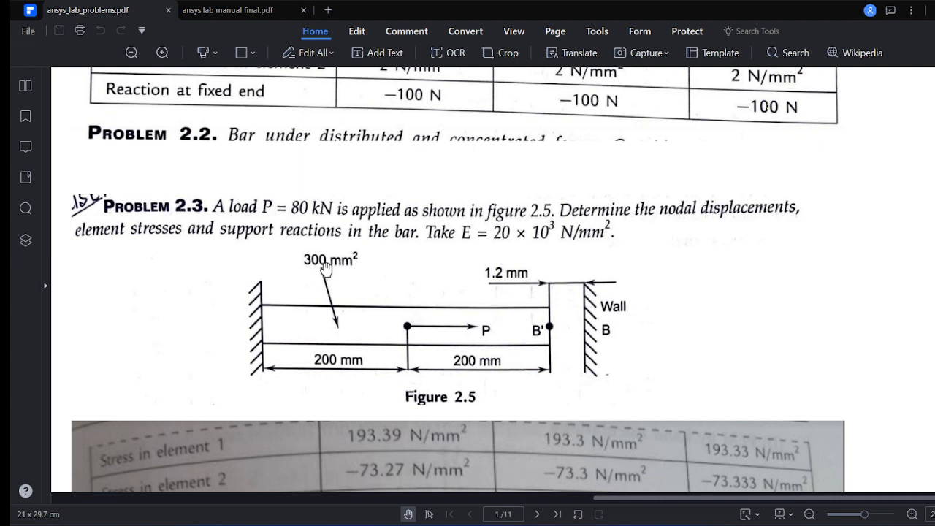
{"action": "key", "text": "alt+Tab"}
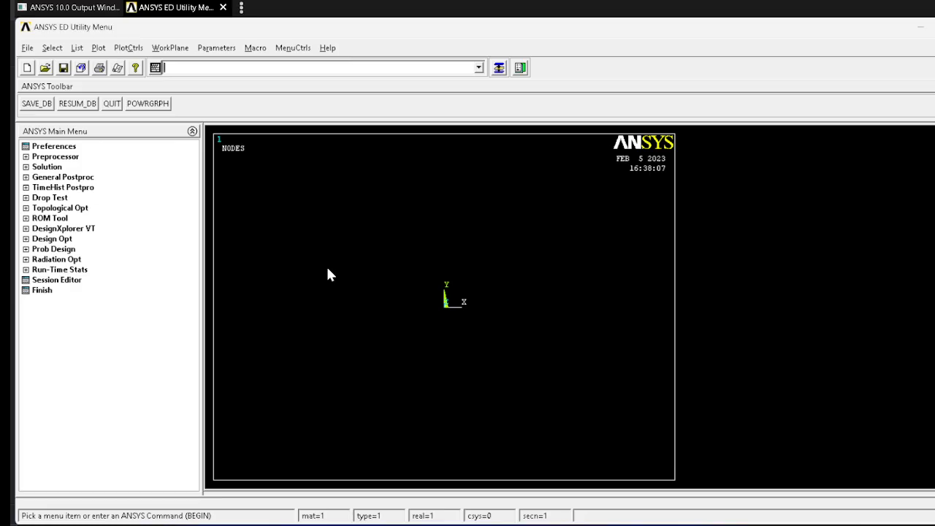
{"action": "left_click", "coordinate": [65, 149]}
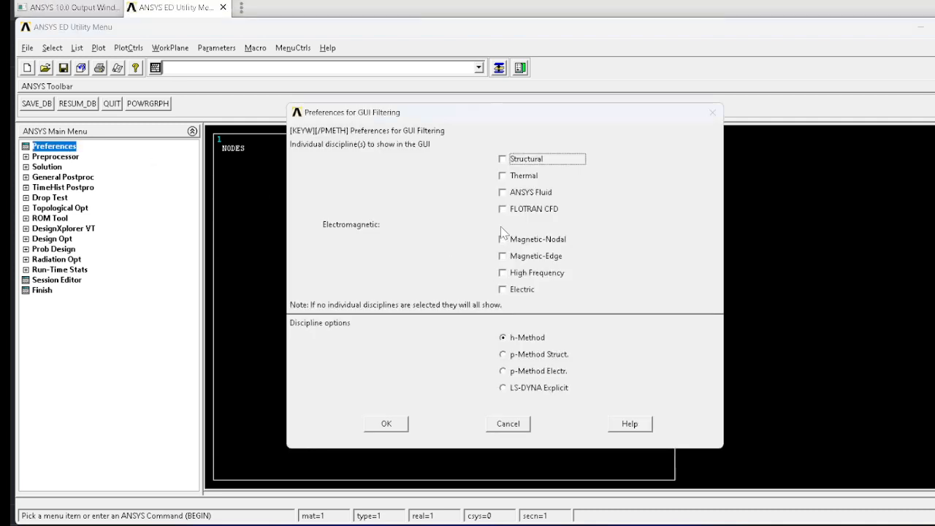
{"action": "left_click", "coordinate": [394, 427]}
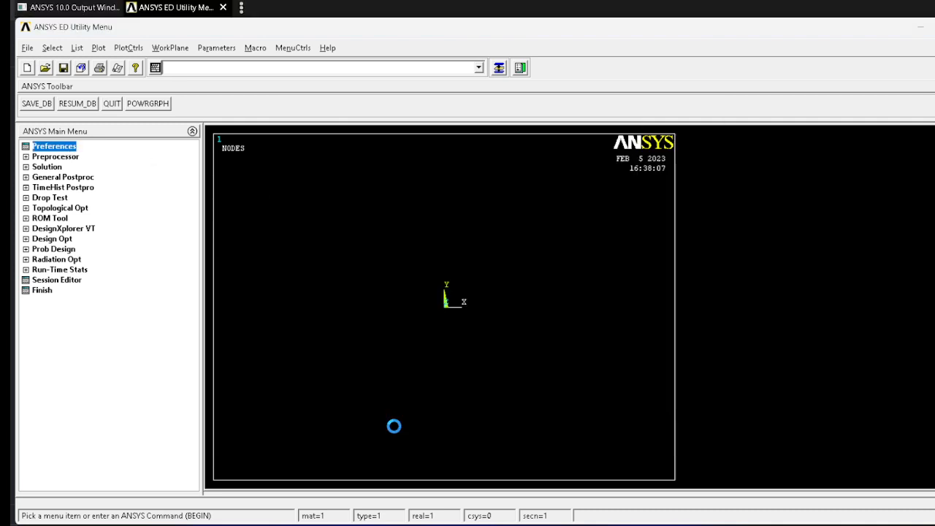
Step: Define element type 1 as a structural Link 2D spar 1
{"action": "left_click", "coordinate": [55, 156]}
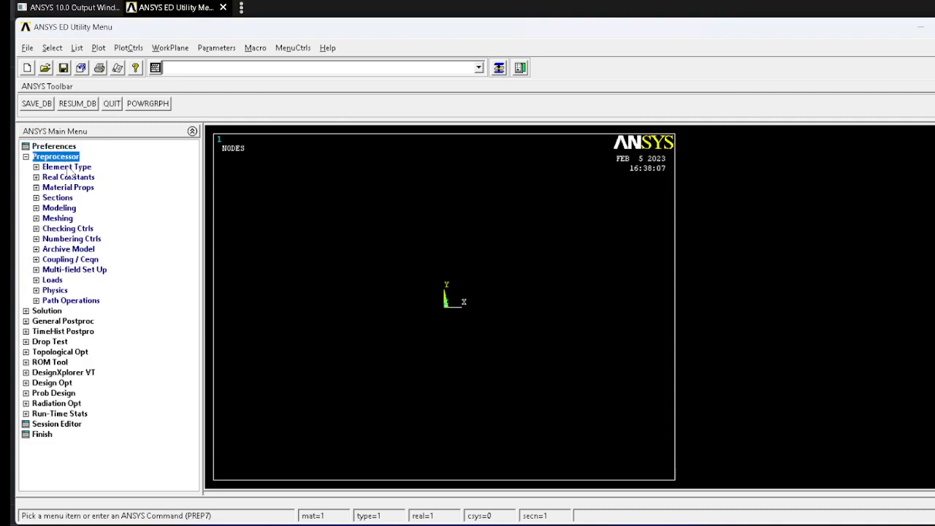
{"action": "left_click", "coordinate": [66, 166]}
{"action": "left_click", "coordinate": [82, 177]}
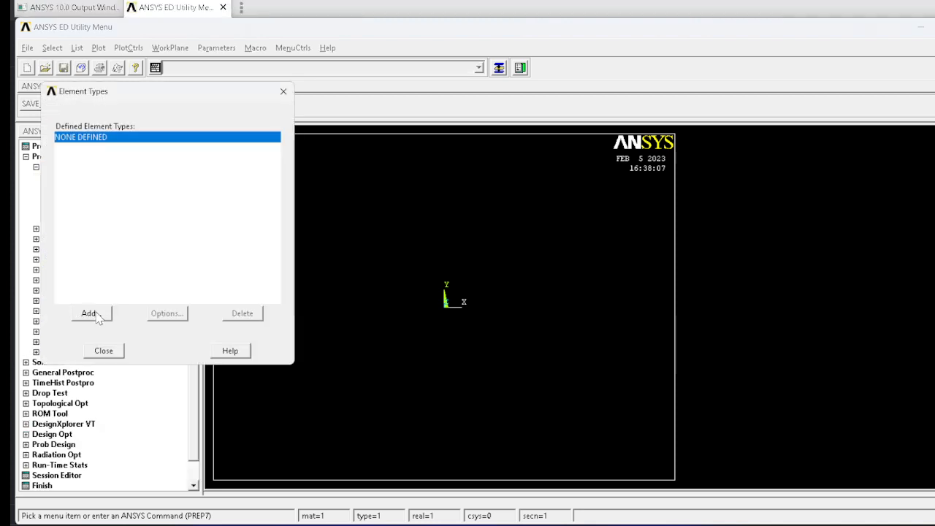
{"action": "left_click", "coordinate": [91, 312]}
{"action": "left_click", "coordinate": [531, 240]}
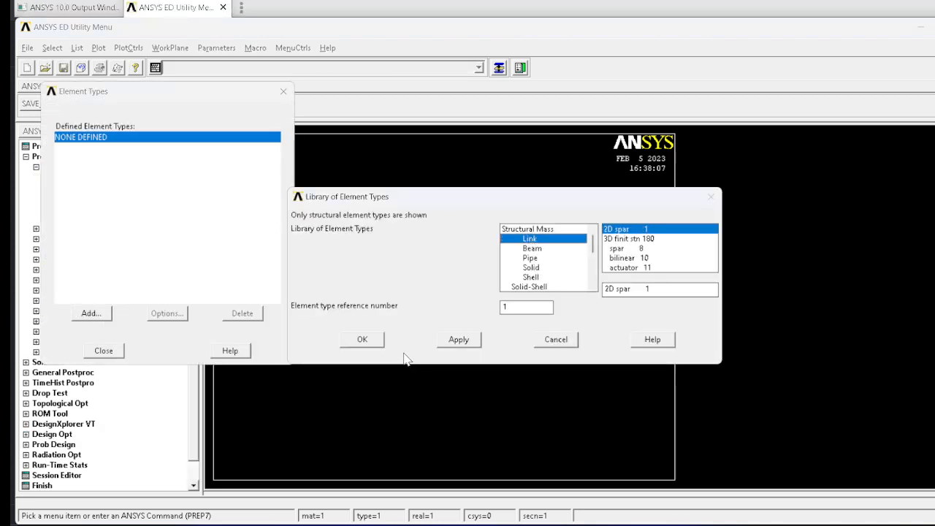
{"action": "left_click", "coordinate": [370, 343]}
{"action": "left_click", "coordinate": [93, 352]}
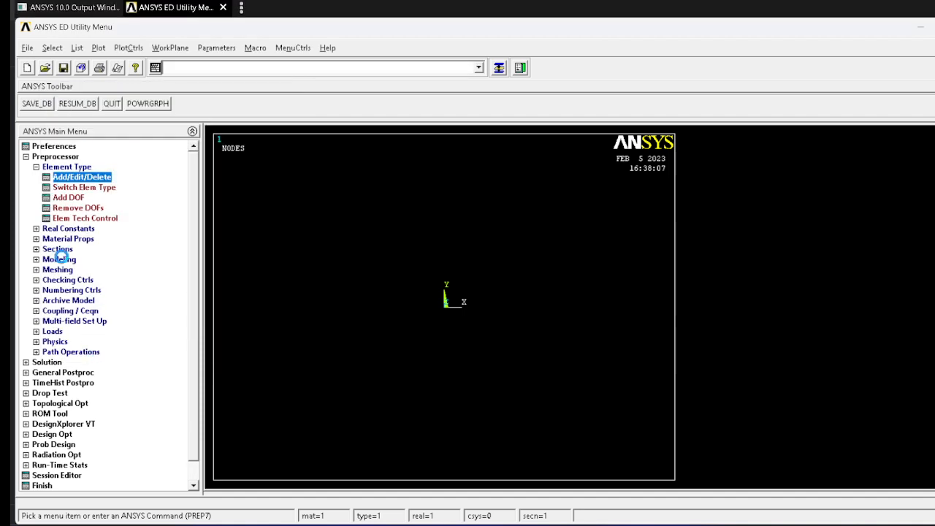
Step: Add real constant set 1 for the link element with a cross-sectional area of 300
{"action": "left_click", "coordinate": [73, 228]}
{"action": "left_click", "coordinate": [82, 188]}
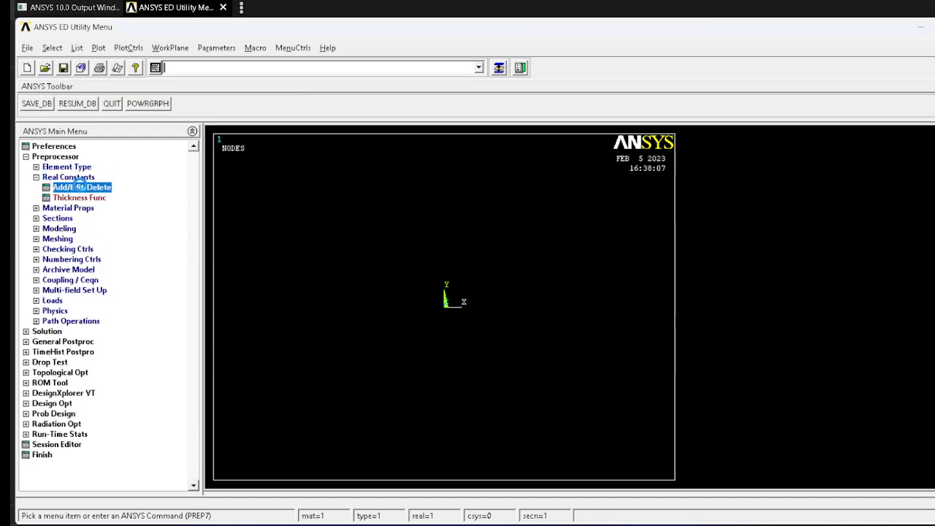
{"action": "left_click", "coordinate": [78, 295]}
{"action": "left_click", "coordinate": [93, 337]}
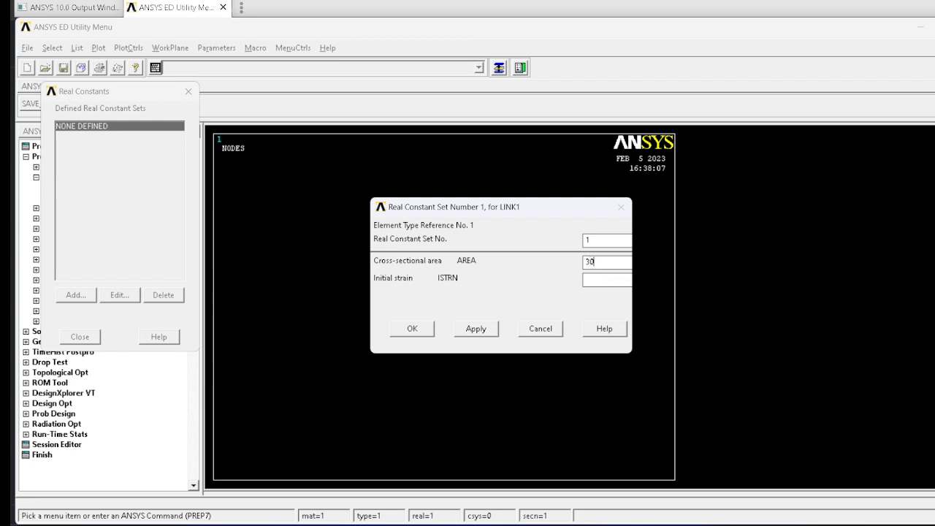
{"action": "type", "text": "300"}
{"action": "left_click", "coordinate": [404, 329]}
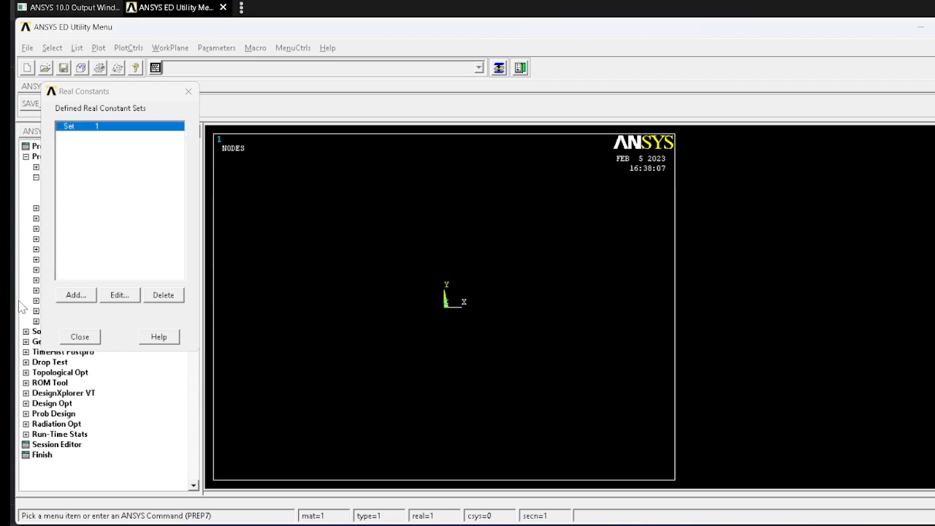
{"action": "left_click", "coordinate": [79, 337]}
Step: Open the material model definition and check the Young's modulus in the ansys_lab_problems PDF before returning to it
{"action": "left_click", "coordinate": [68, 208]}
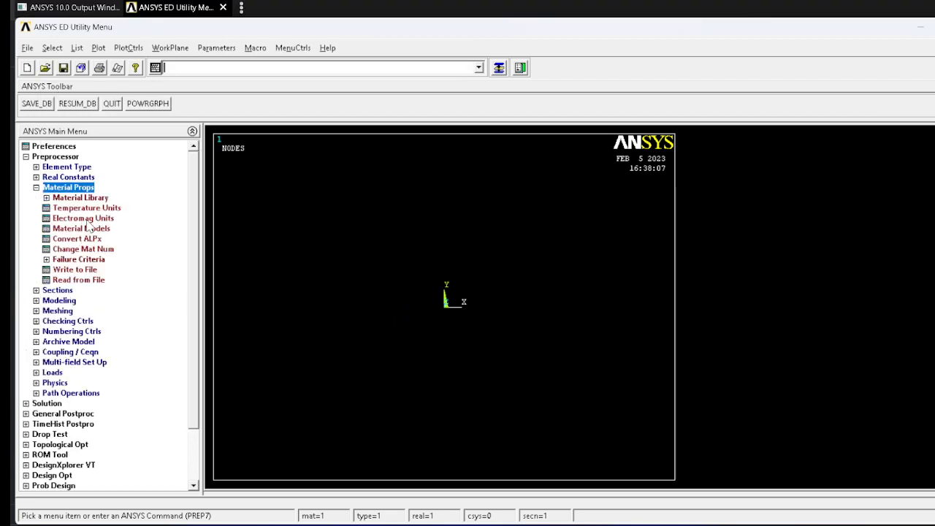
{"action": "left_click", "coordinate": [84, 229]}
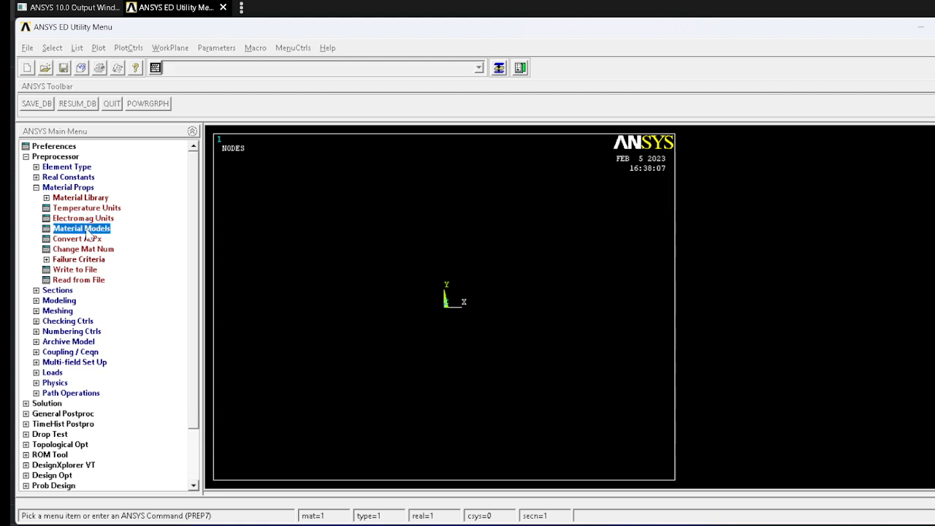
{"action": "key", "text": "alt+Tab"}
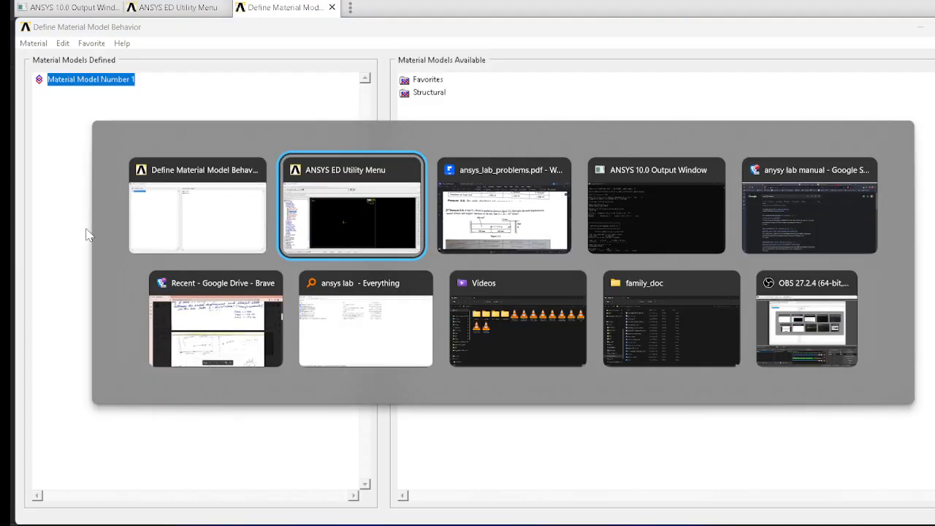
{"action": "key", "text": "alt+Tab"}
{"action": "key", "text": "alt+Tab"}
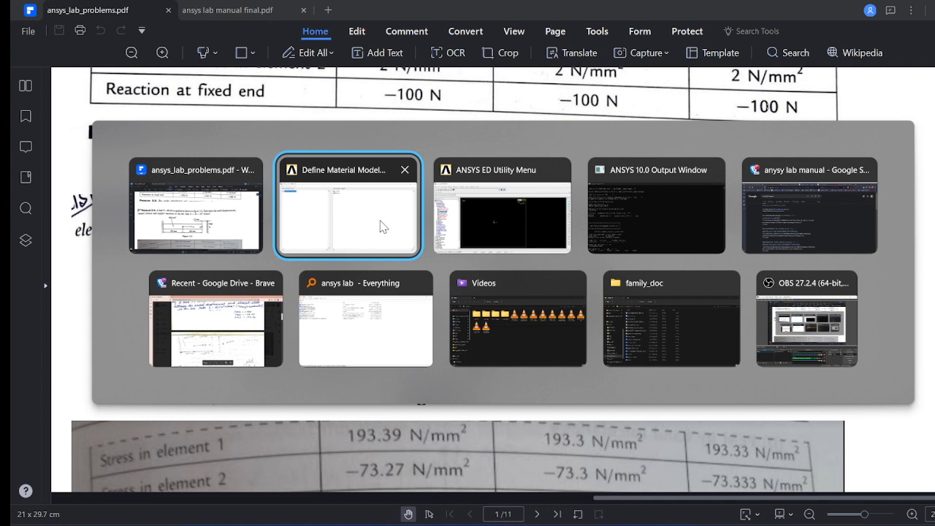
{"action": "left_click", "coordinate": [380, 226]}
Step: Define material model 1 as structural linear elastic isotropic with EX 20e3 and PRXY 0
{"action": "double_click", "coordinate": [429, 94]}
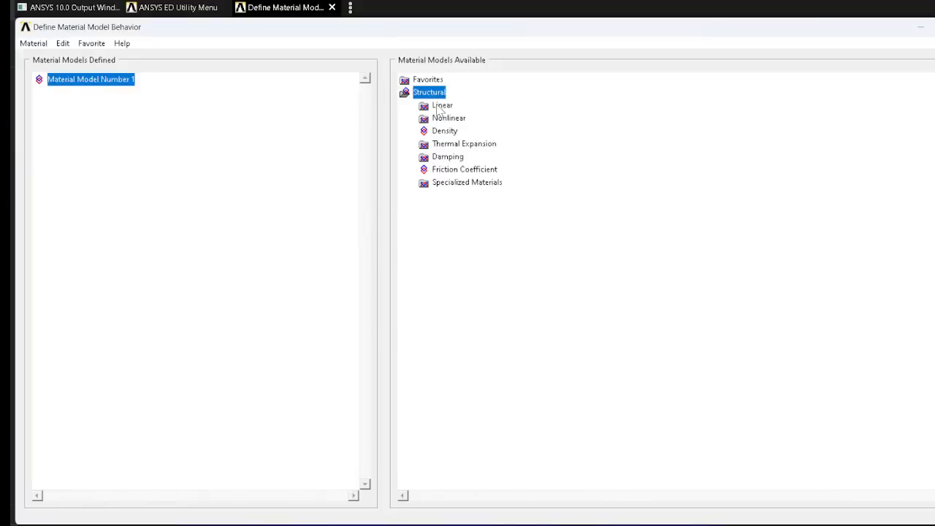
{"action": "double_click", "coordinate": [441, 107]}
{"action": "double_click", "coordinate": [454, 120]}
{"action": "double_click", "coordinate": [484, 132]}
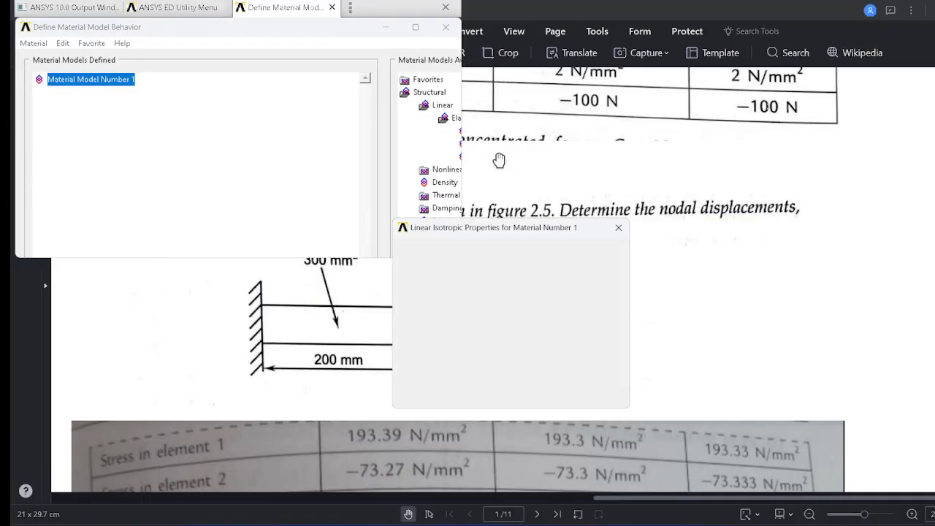
{"action": "left_click", "coordinate": [477, 310]}
{"action": "type", "text": "20e3"}
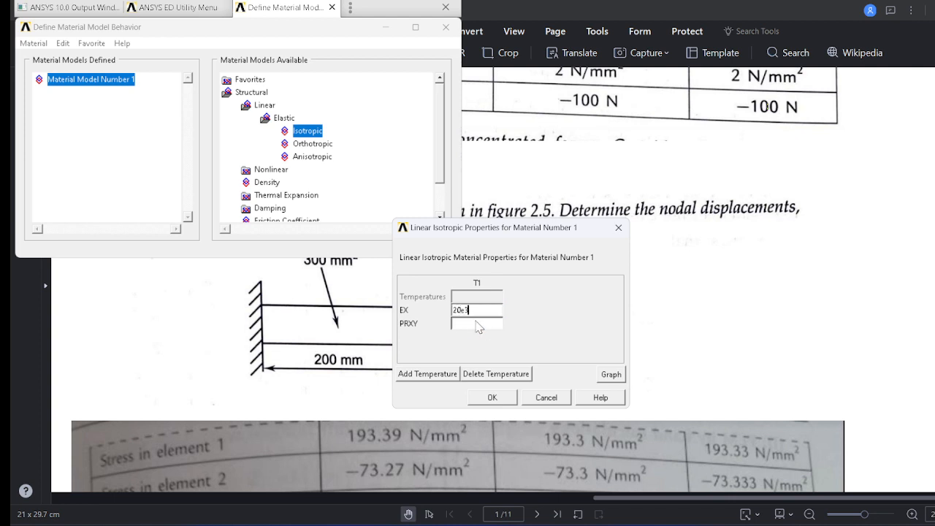
{"action": "left_click", "coordinate": [476, 324]}
{"action": "type", "text": "0.3"}
{"action": "left_click", "coordinate": [493, 397]}
{"action": "left_click", "coordinate": [446, 27]}
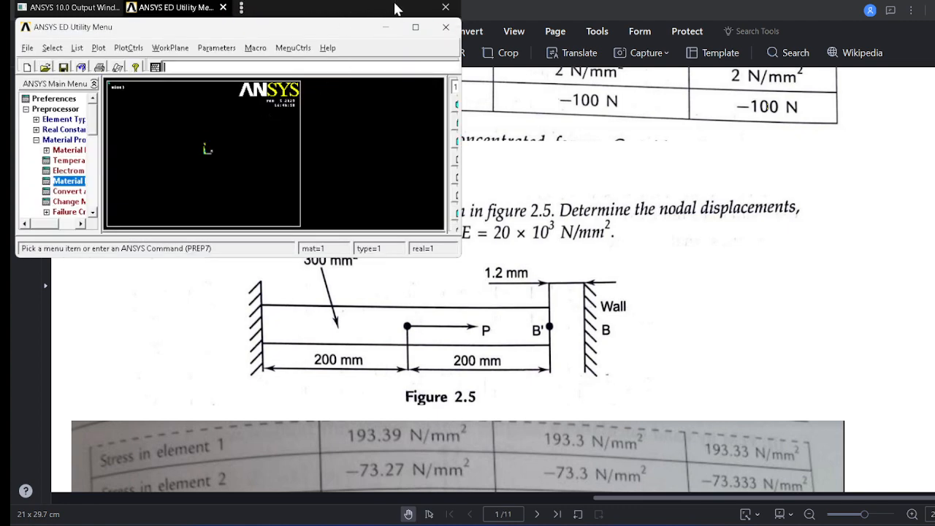
Step: Maximize the ANSYS window and create node 1 at the origin of the active coordinate system
{"action": "left_click", "coordinate": [415, 28]}
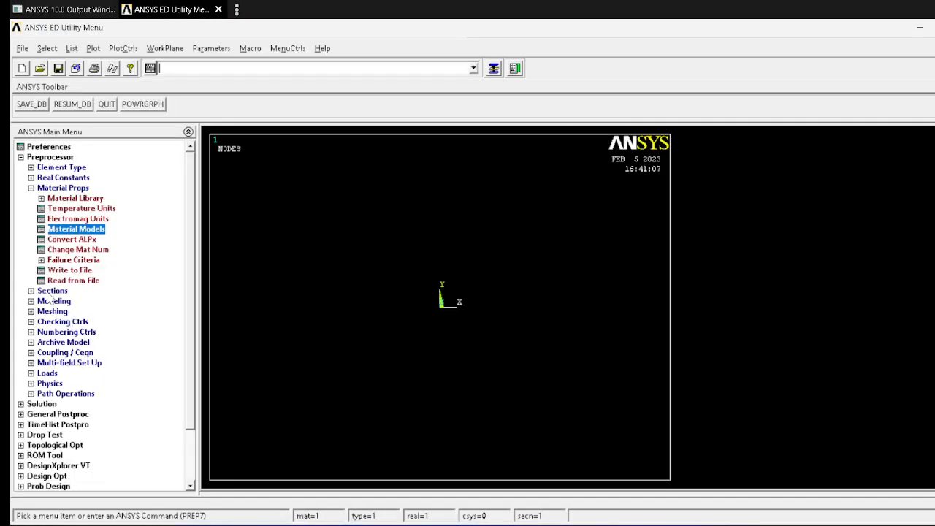
{"action": "left_click", "coordinate": [51, 302]}
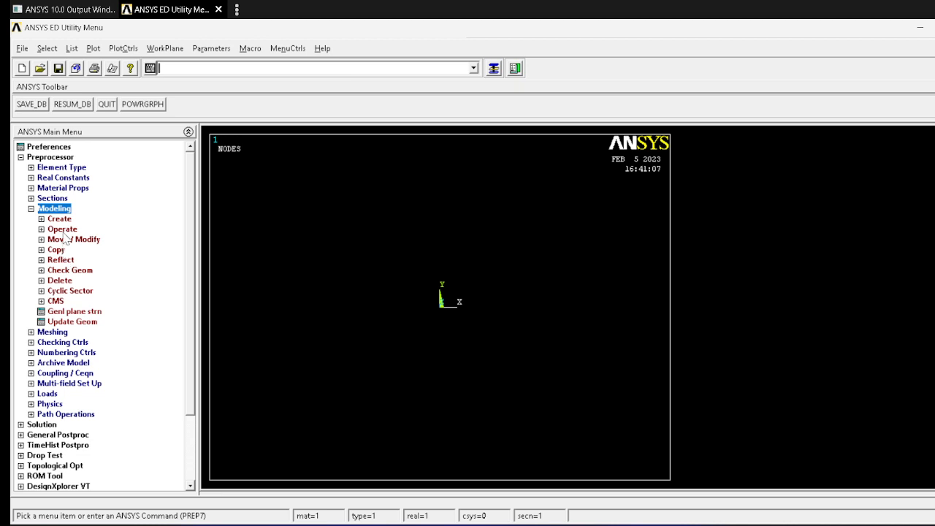
{"action": "left_click", "coordinate": [63, 221]}
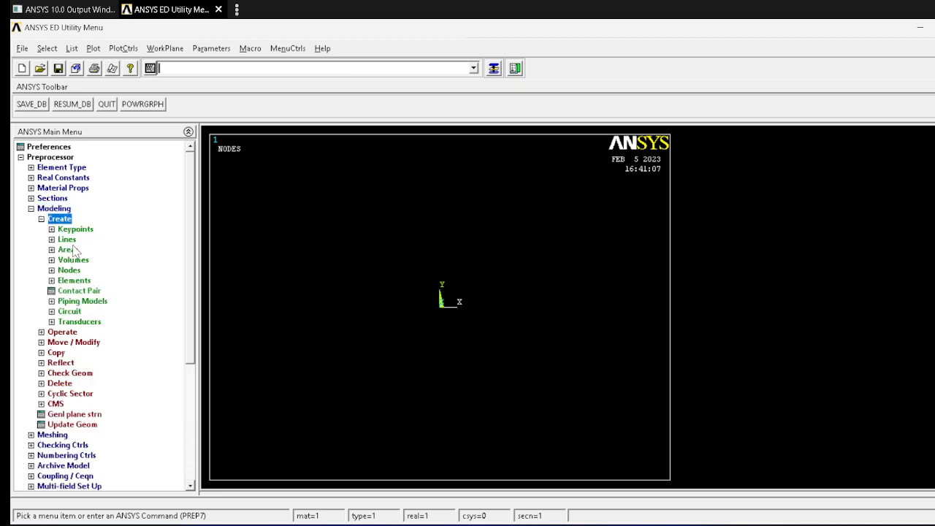
{"action": "left_click", "coordinate": [69, 270]}
{"action": "left_click", "coordinate": [89, 291]}
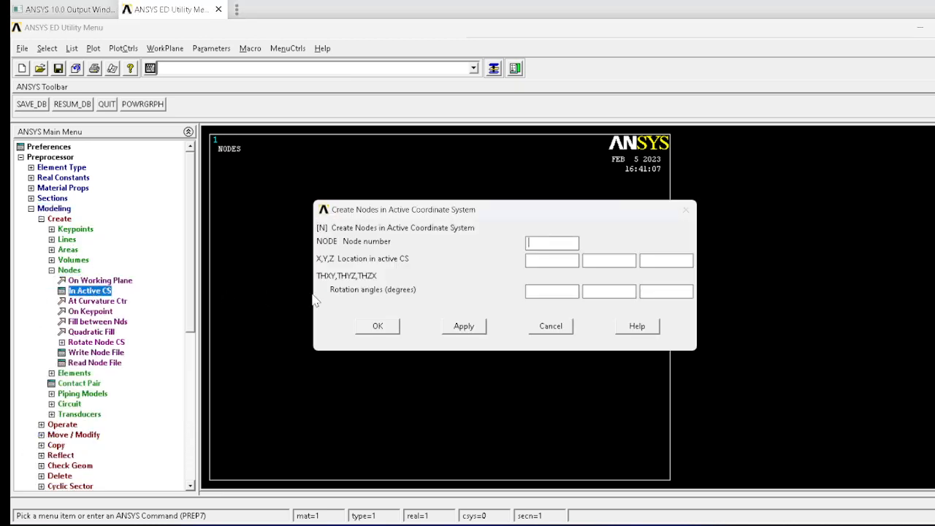
{"action": "left_click", "coordinate": [465, 327]}
Step: Create node 2 at X = 200 and node 3 at X = 400 in the active coordinate system
{"action": "key", "text": "BackSpace"}
{"action": "type", "text": "2"}
{"action": "left_click", "coordinate": [466, 327]}
{"action": "type", "text": "3"}
{"action": "key", "text": "Tab"}
{"action": "type", "text": "400"}
{"action": "left_click", "coordinate": [367, 328]}
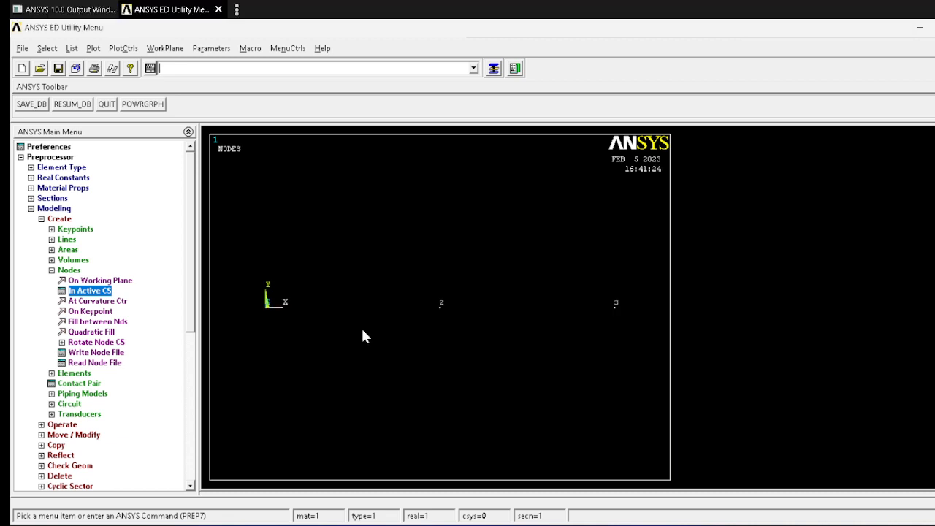
Step: Create two auto-numbered elements through the nodes, one from node 1 to 2 and one from node 2 to 3
{"action": "left_click", "coordinate": [78, 374]}
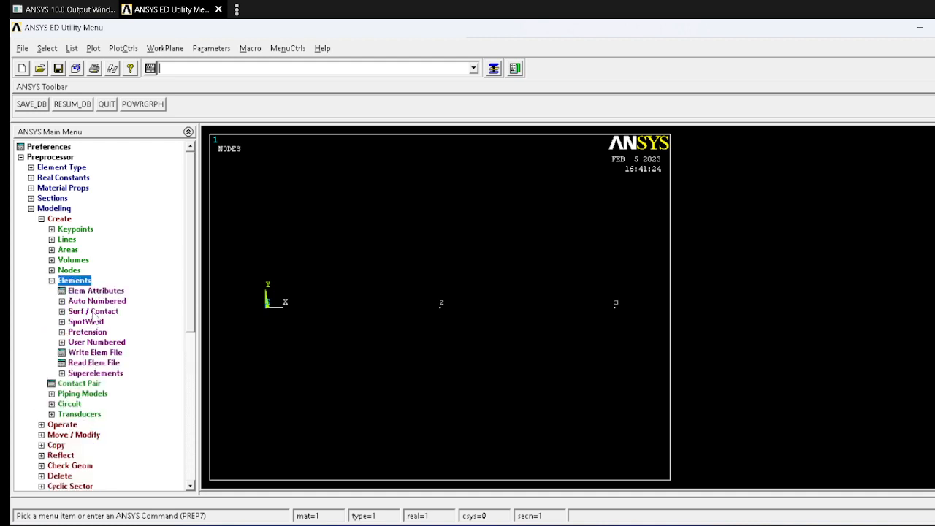
{"action": "left_click", "coordinate": [95, 301]}
{"action": "left_click", "coordinate": [97, 311]}
{"action": "left_click", "coordinate": [241, 334]}
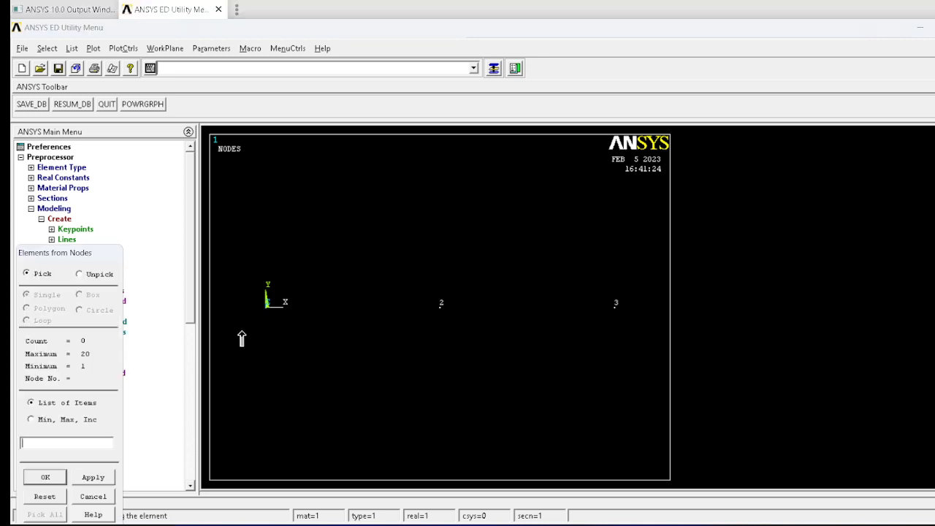
{"action": "left_click", "coordinate": [411, 323]}
{"action": "left_click", "coordinate": [108, 475]}
{"action": "left_click", "coordinate": [458, 337]}
{"action": "left_click", "coordinate": [540, 341]}
{"action": "left_click", "coordinate": [47, 479]}
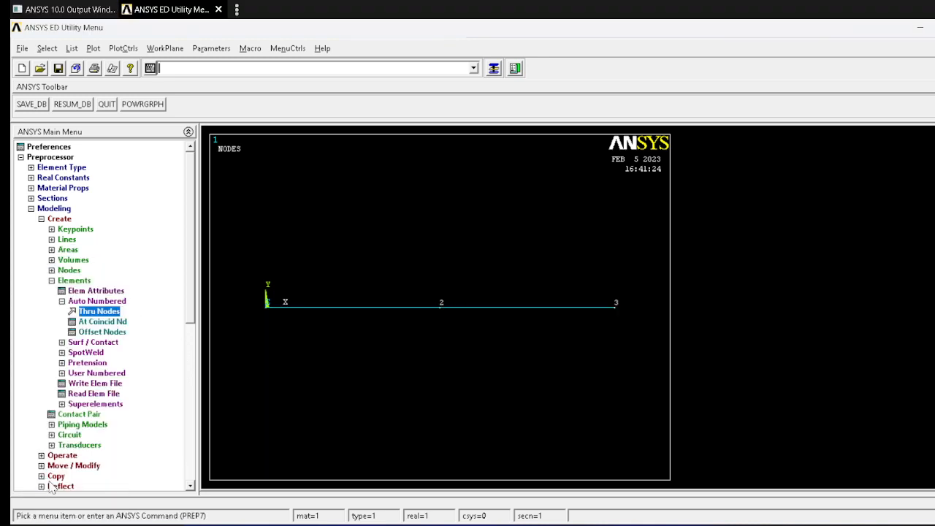
Step: Check the support conditions in the Problem 2.3 PDF and constrain all degrees of freedom at node 1
{"action": "left_click", "coordinate": [31, 210]}
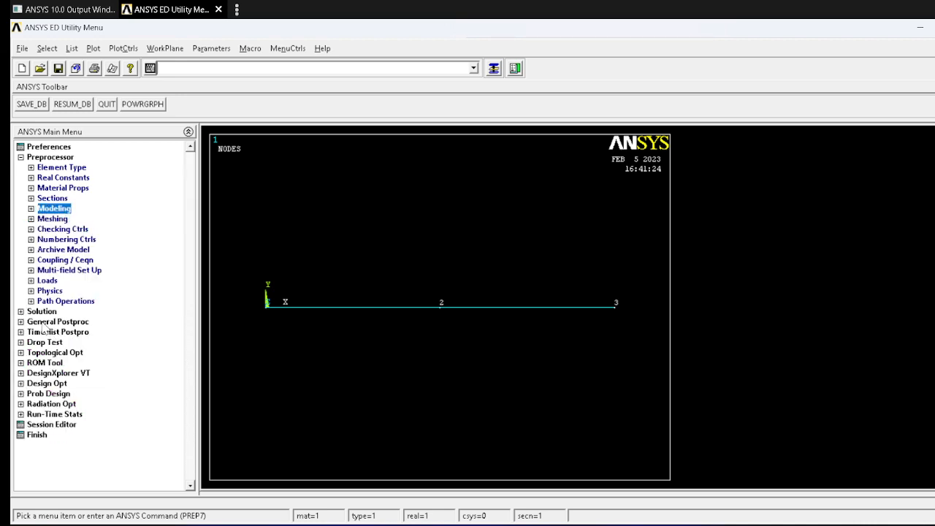
{"action": "left_click", "coordinate": [42, 311]}
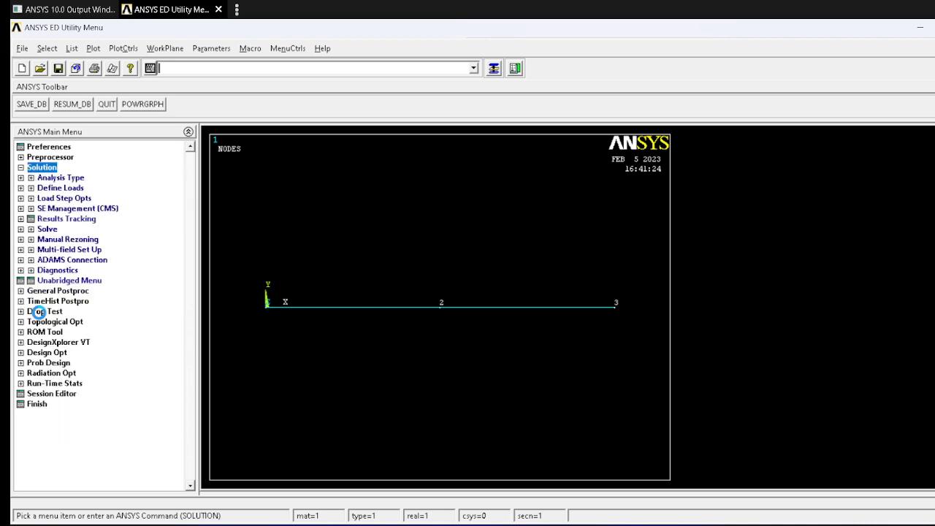
{"action": "left_click", "coordinate": [60, 188]}
{"action": "left_click", "coordinate": [58, 208]}
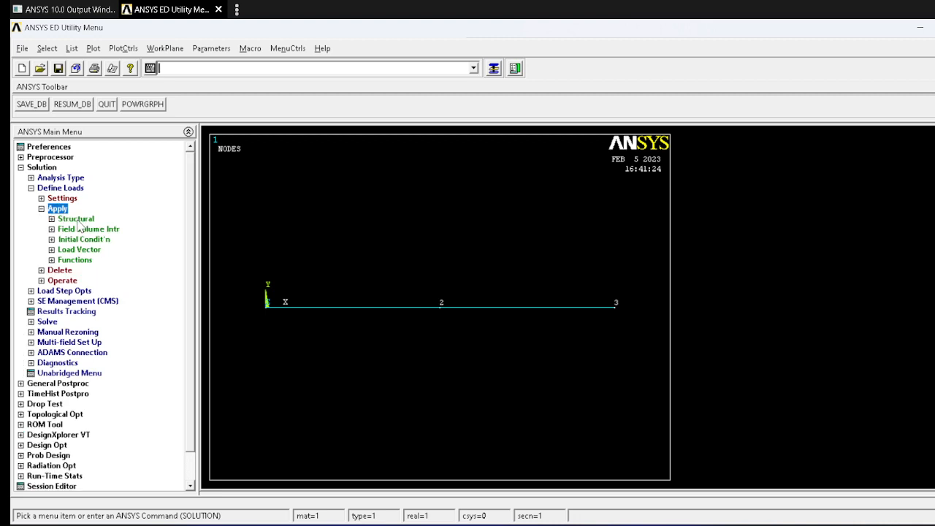
{"action": "left_click", "coordinate": [76, 219]}
{"action": "left_click", "coordinate": [93, 228]}
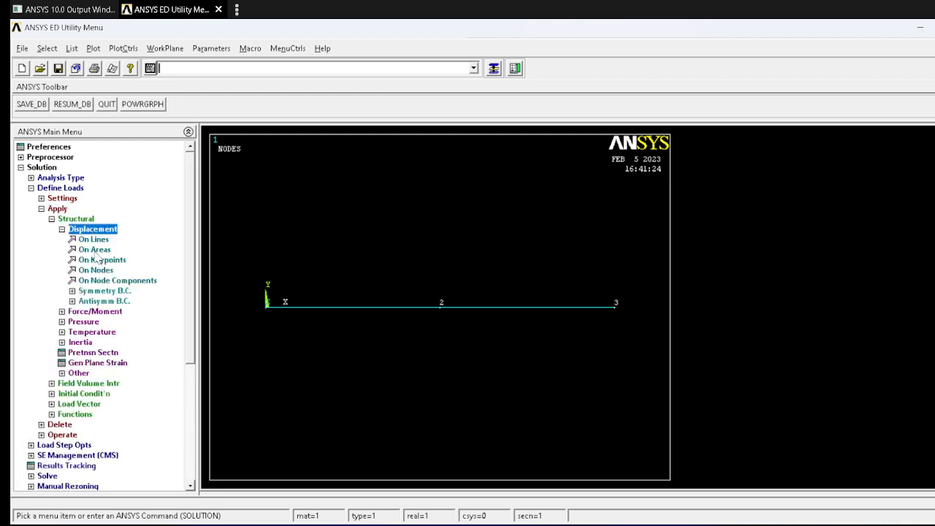
{"action": "left_click", "coordinate": [94, 271]}
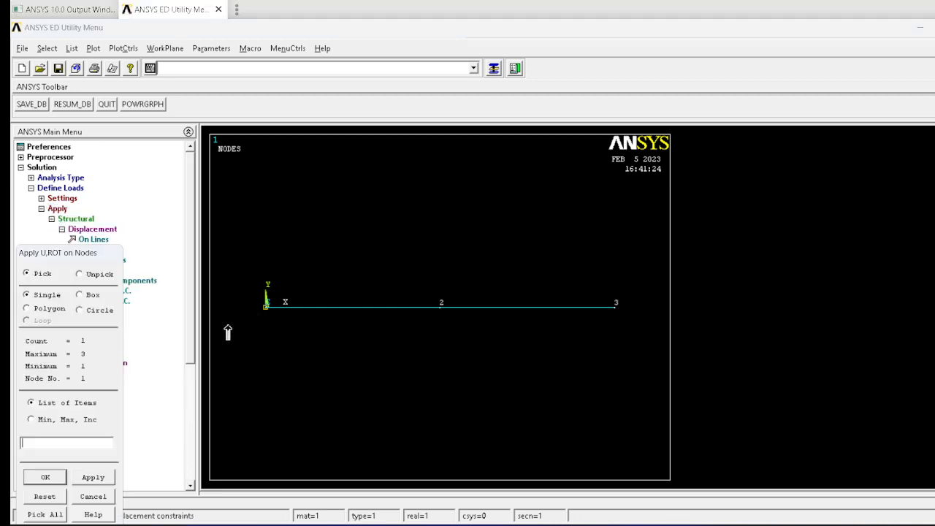
{"action": "key", "text": "alt+Tab"}
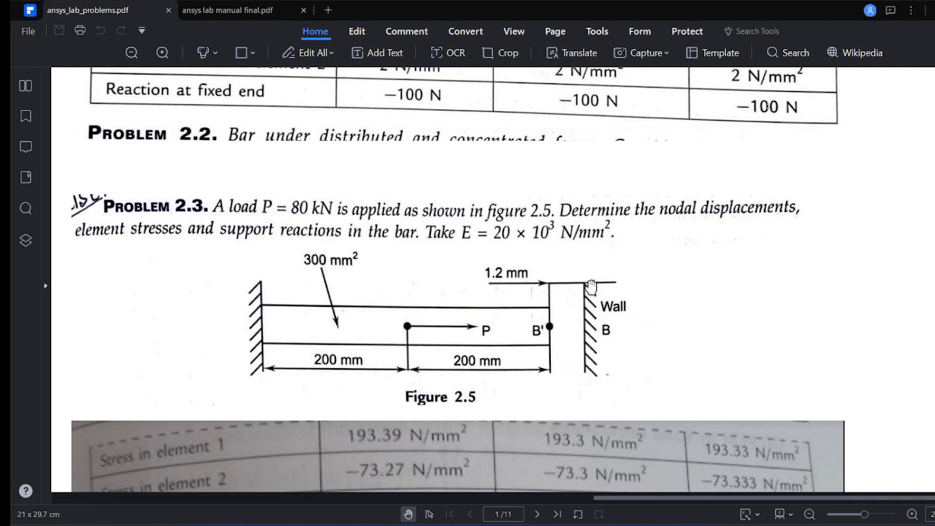
{"action": "key", "text": "alt+Tab"}
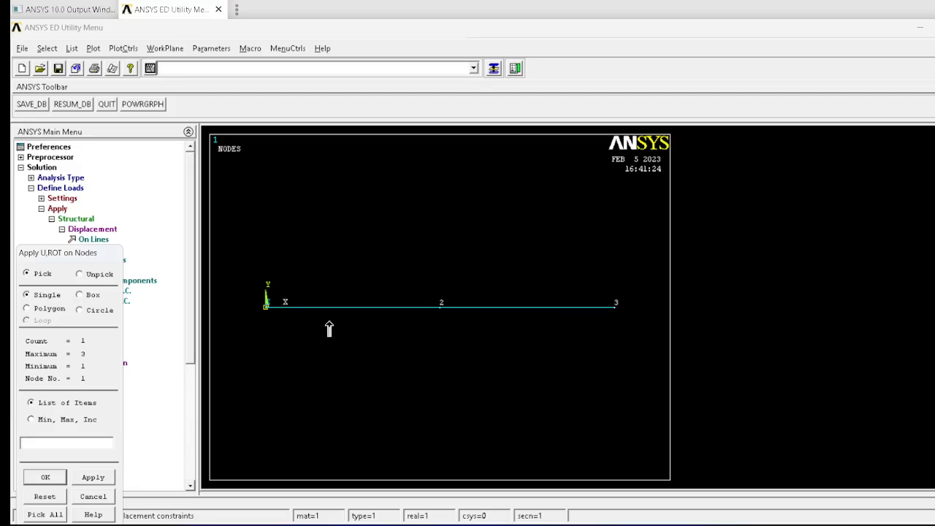
{"action": "left_click", "coordinate": [54, 480]}
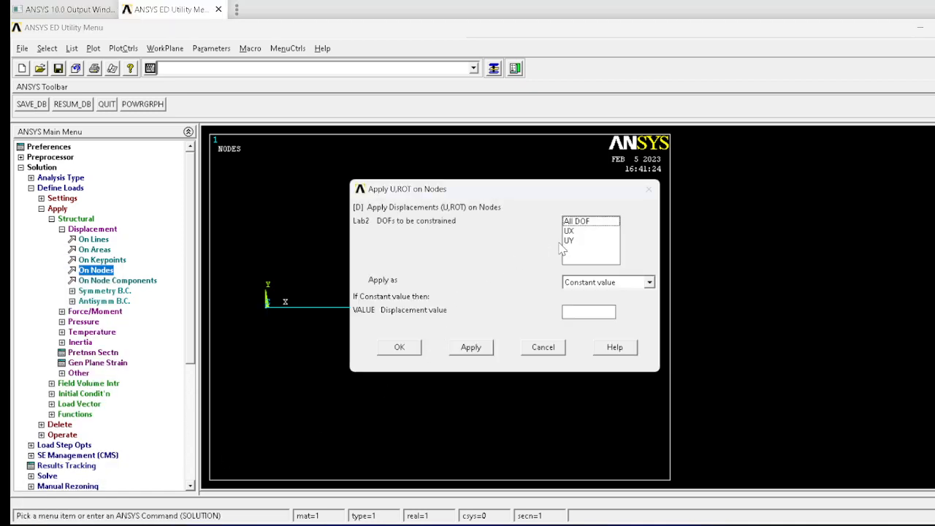
{"action": "left_click", "coordinate": [585, 222]}
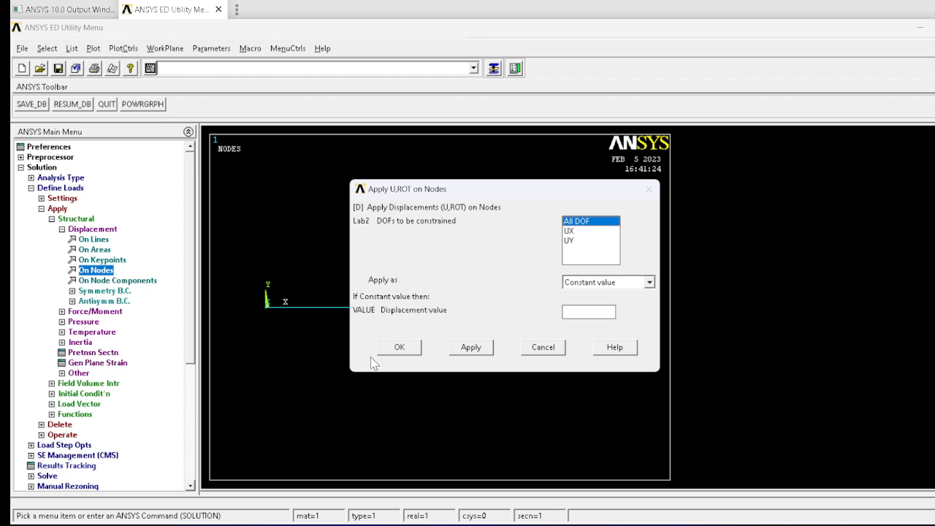
{"action": "left_click", "coordinate": [399, 348]}
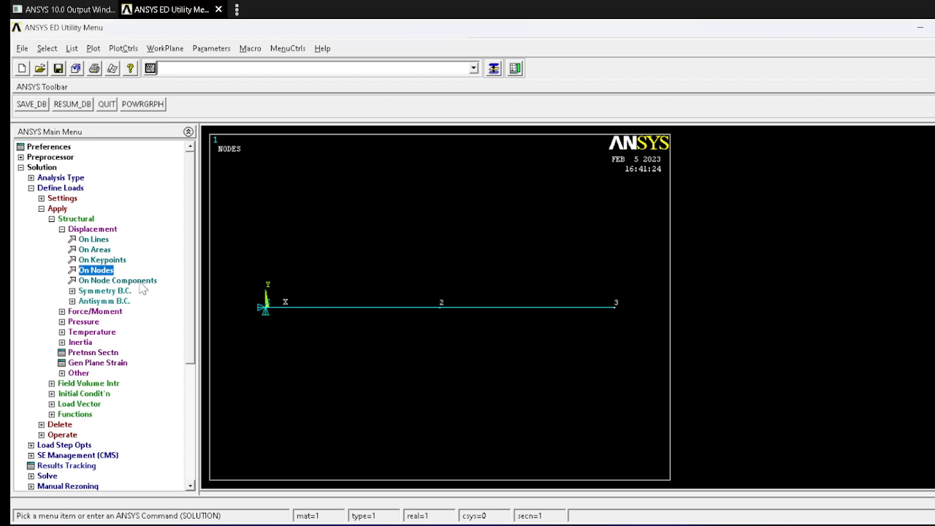
Step: Apply a constant UX displacement of 1.2 on node 3
{"action": "left_click", "coordinate": [98, 271]}
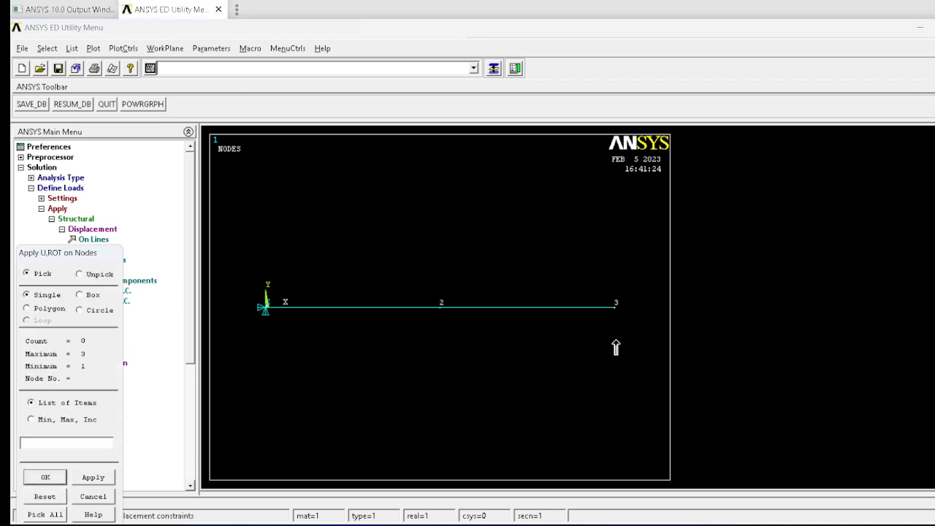
{"action": "left_click", "coordinate": [617, 307]}
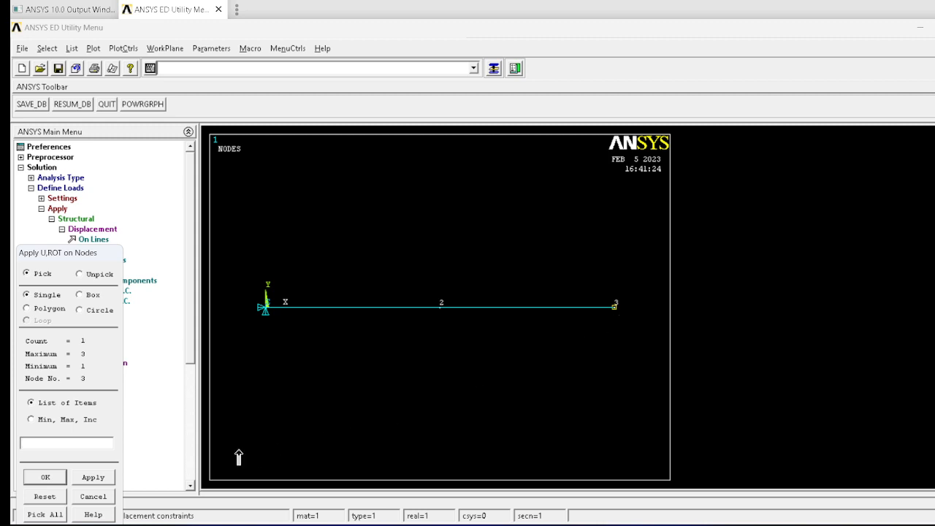
{"action": "left_click", "coordinate": [45, 477]}
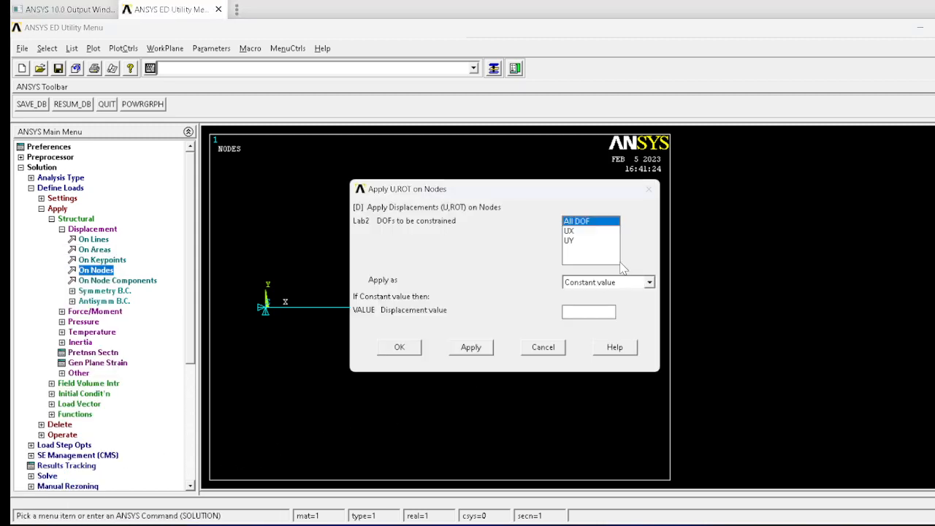
{"action": "left_click", "coordinate": [570, 231]}
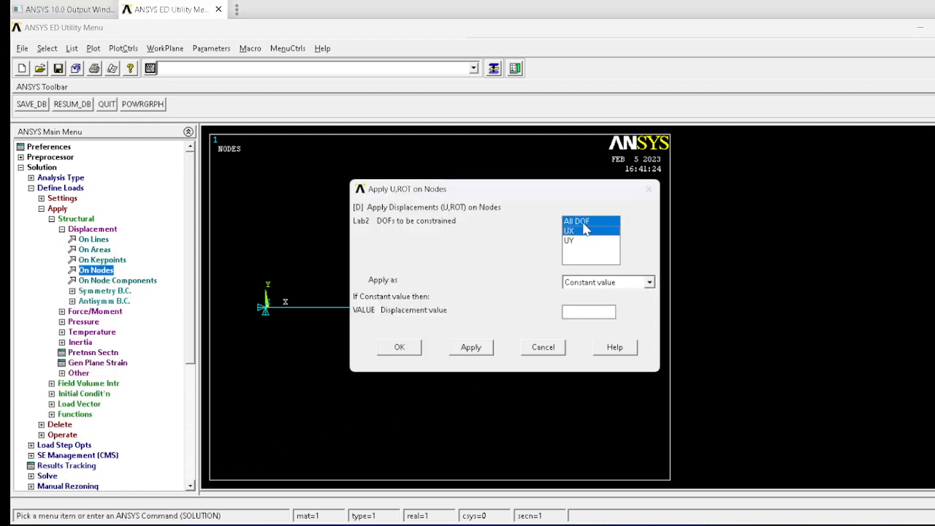
{"action": "left_click", "coordinate": [581, 221]}
{"action": "left_click", "coordinate": [594, 310]}
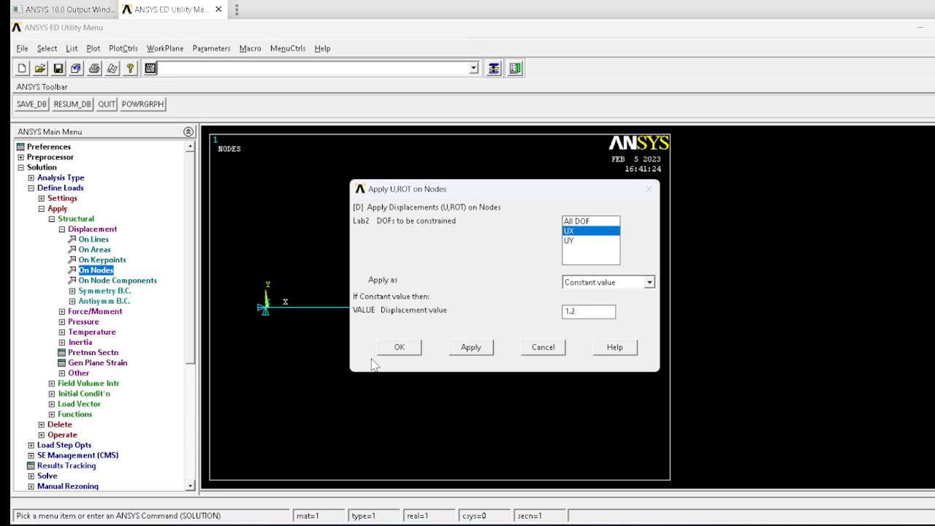
{"action": "left_click", "coordinate": [414, 349]}
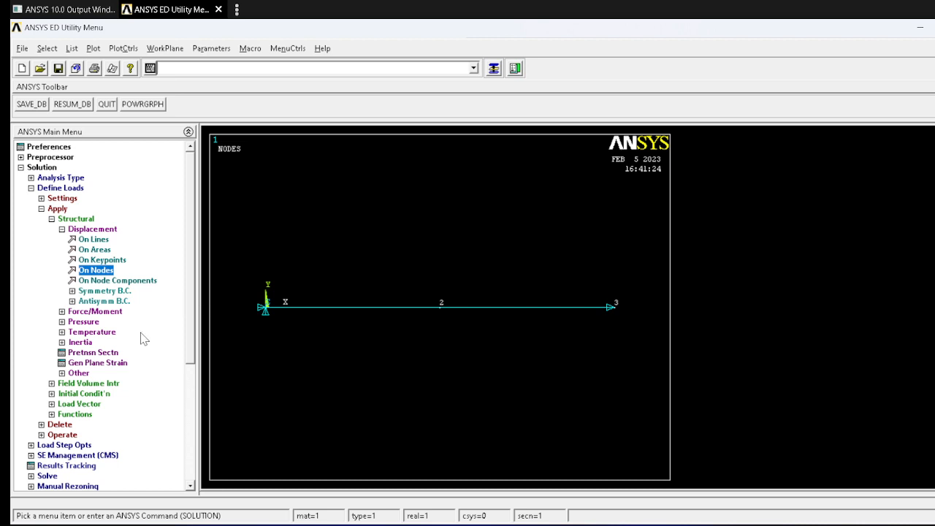
{"action": "left_click", "coordinate": [106, 311]}
{"action": "left_click", "coordinate": [106, 271]}
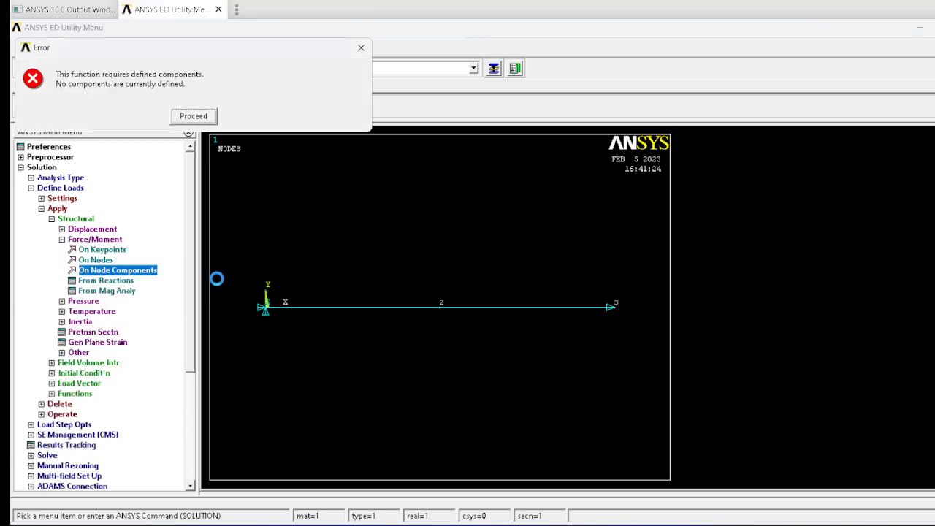
{"action": "left_click", "coordinate": [362, 48]}
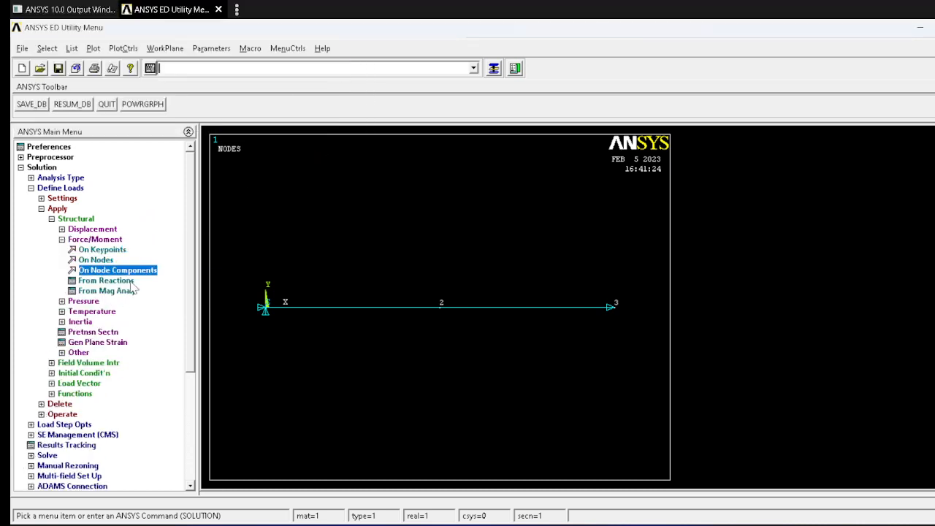
{"action": "left_click", "coordinate": [98, 260]}
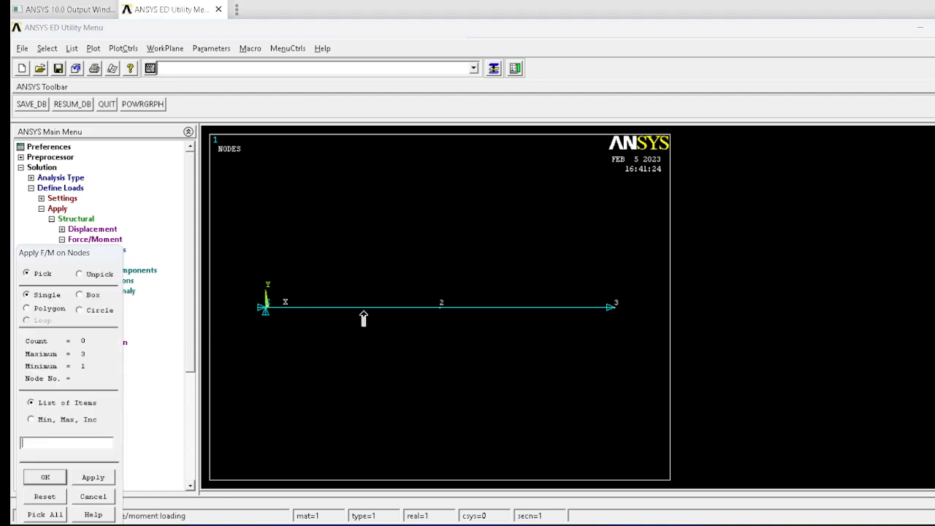
{"action": "left_click", "coordinate": [433, 320]}
{"action": "left_click", "coordinate": [44, 478]}
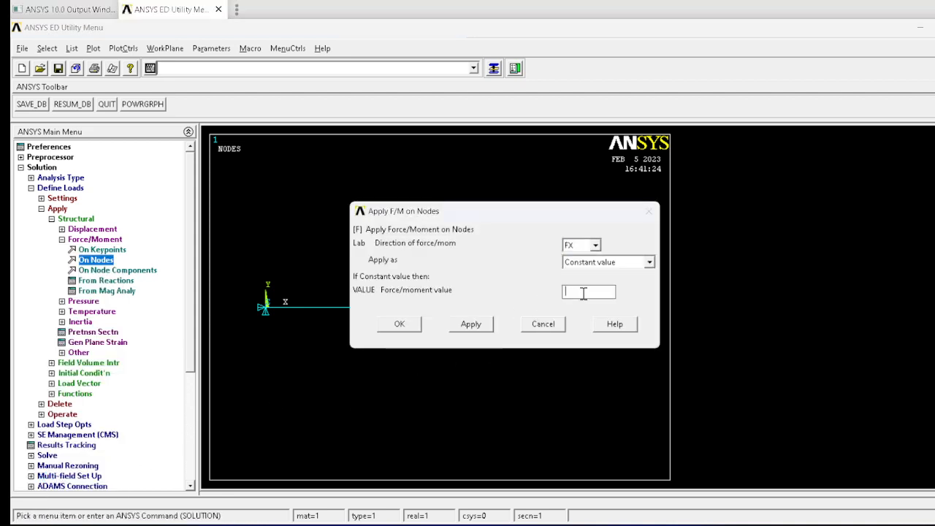
{"action": "type", "text": "80e3"}
{"action": "key", "text": "alt+Tab"}
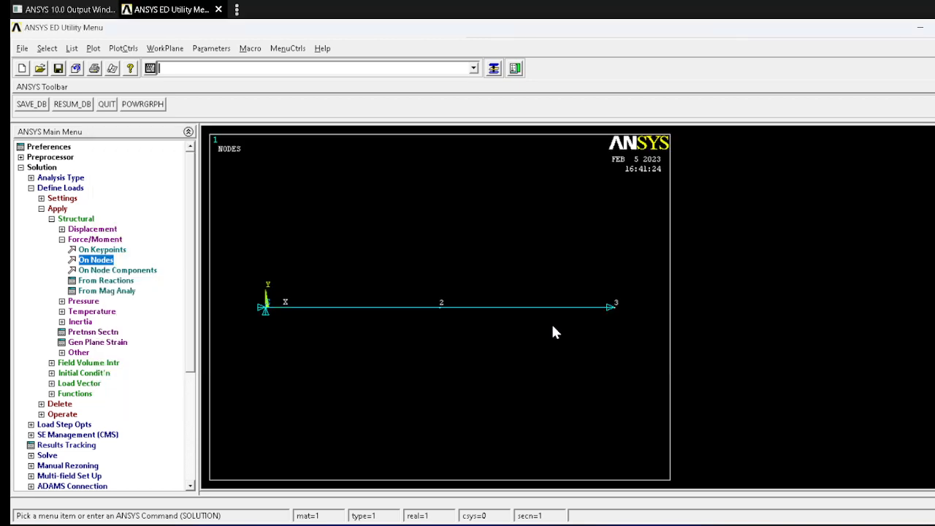
{"action": "key", "text": "alt+Tab"}
{"action": "key", "text": "Tab"}
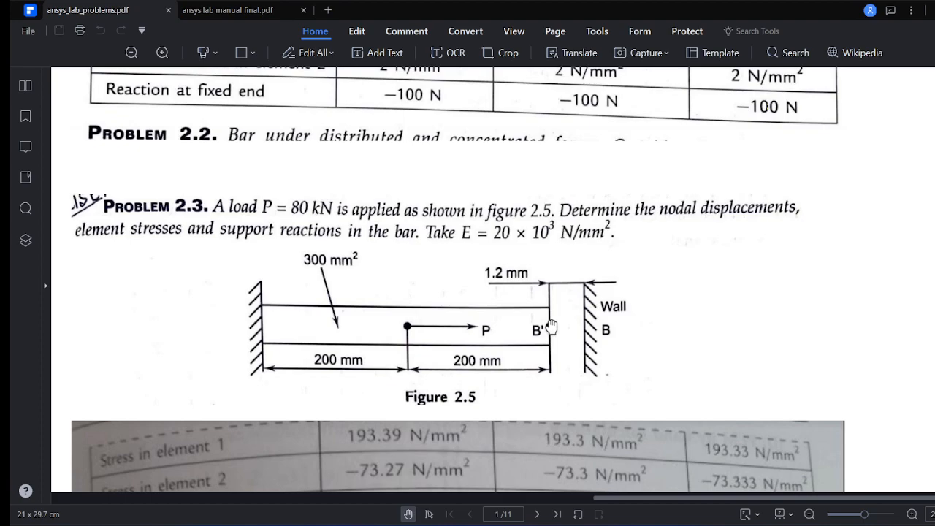
{"action": "key", "text": "alt+Tab"}
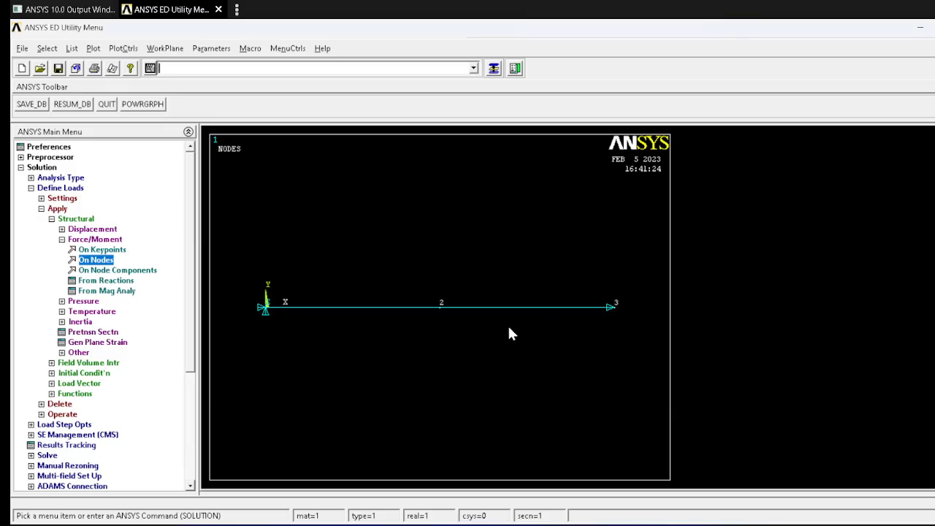
Step: Apply a constant FX force of 80e3 on node 2
{"action": "left_click", "coordinate": [83, 262]}
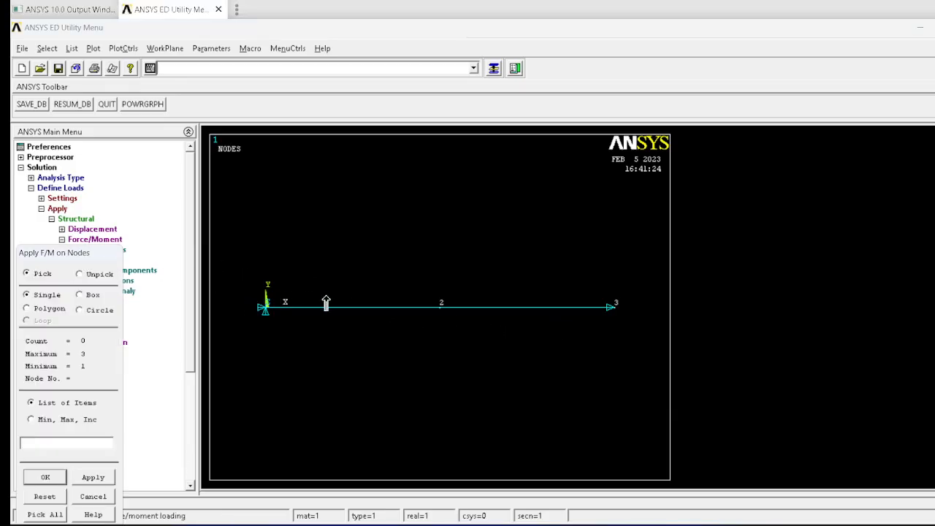
{"action": "left_click", "coordinate": [441, 306]}
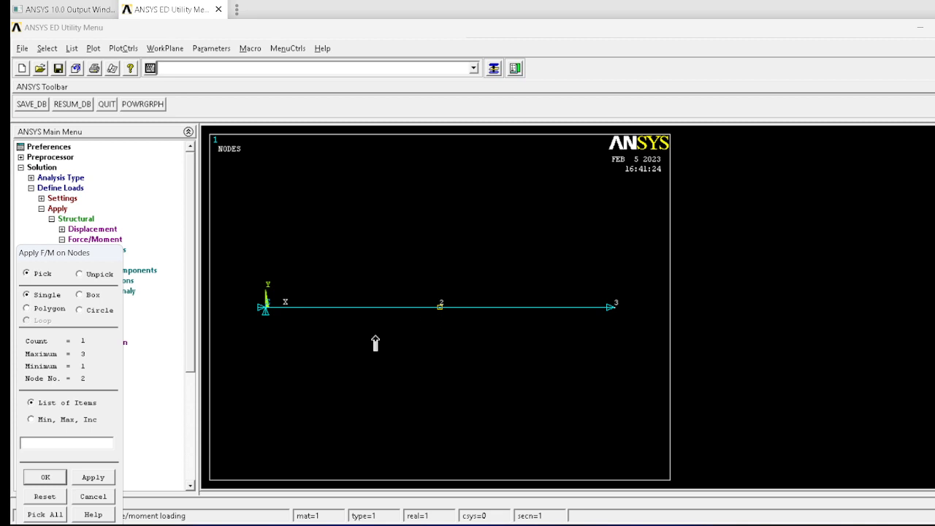
{"action": "left_click", "coordinate": [45, 477]}
{"action": "left_click", "coordinate": [599, 291]}
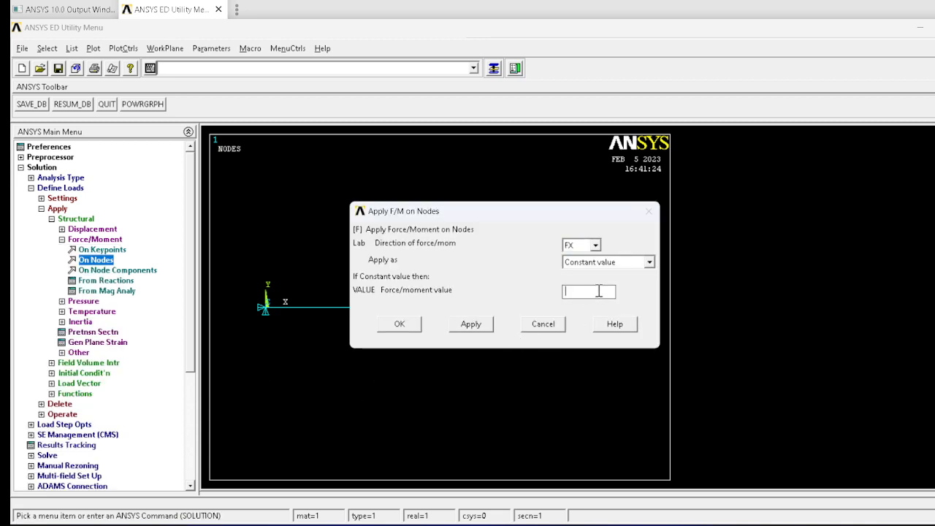
{"action": "type", "text": "80e3"}
{"action": "left_click", "coordinate": [389, 324]}
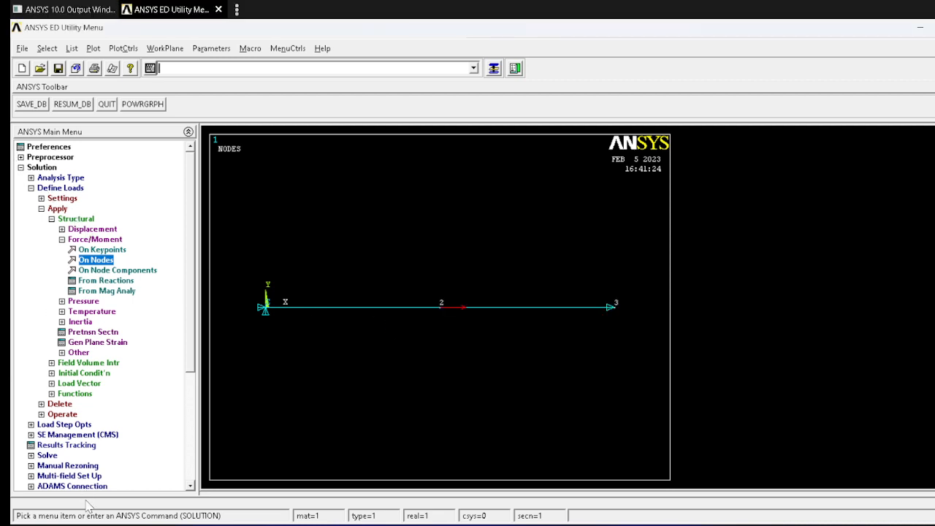
Step: Solve the current load step and close the solution note and status windows
{"action": "left_click", "coordinate": [44, 463]}
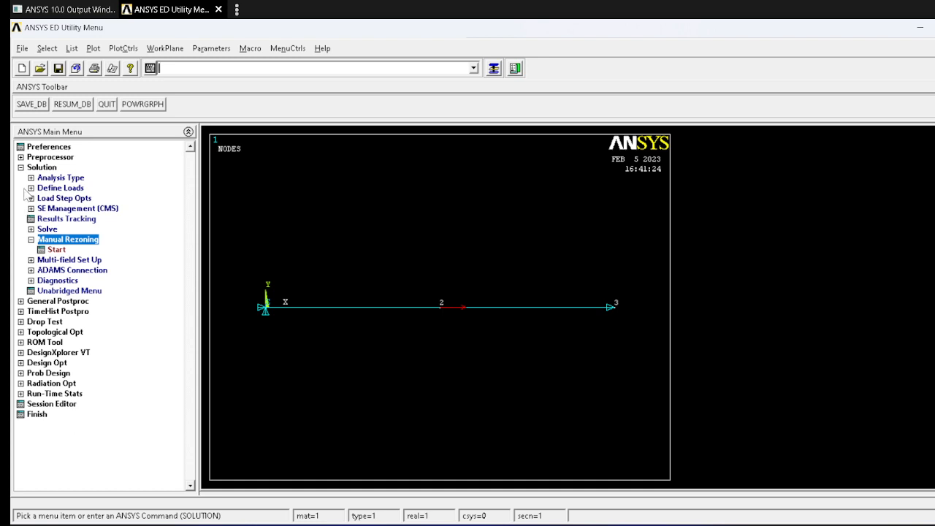
{"action": "left_click", "coordinate": [50, 229]}
{"action": "left_click", "coordinate": [69, 239]}
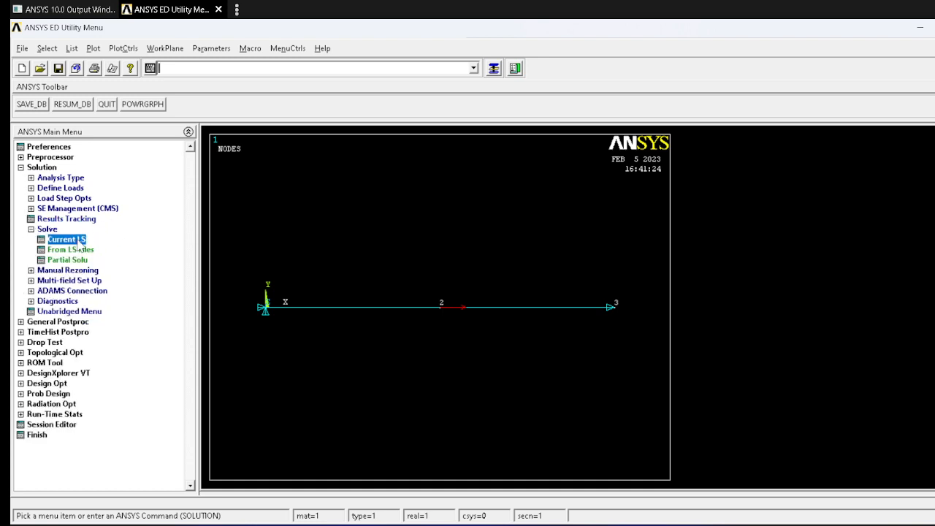
{"action": "left_click", "coordinate": [509, 332]}
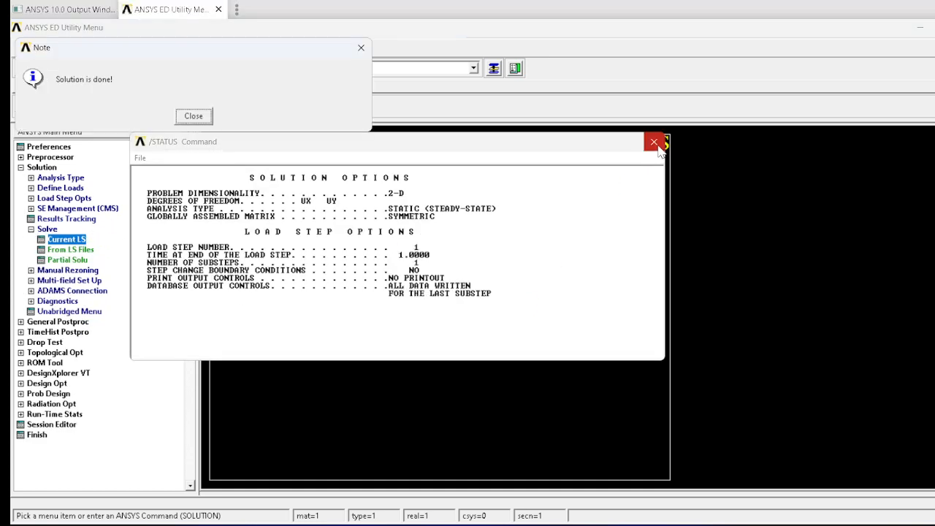
{"action": "left_click", "coordinate": [194, 117]}
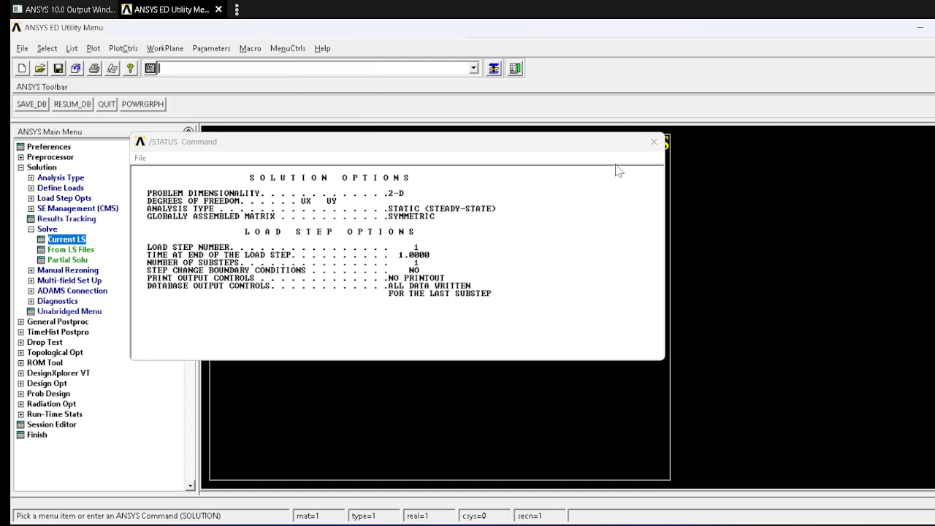
{"action": "left_click", "coordinate": [654, 142]}
Step: List the reaction solution per node and compare it with the reaction values in ansys_lab_problems.pdf
{"action": "left_click", "coordinate": [22, 322]}
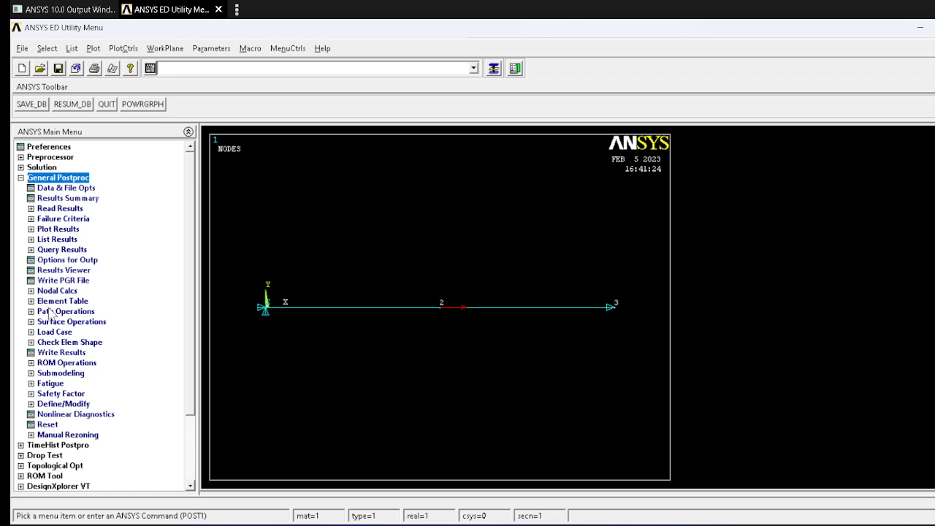
{"action": "left_click", "coordinate": [62, 239]}
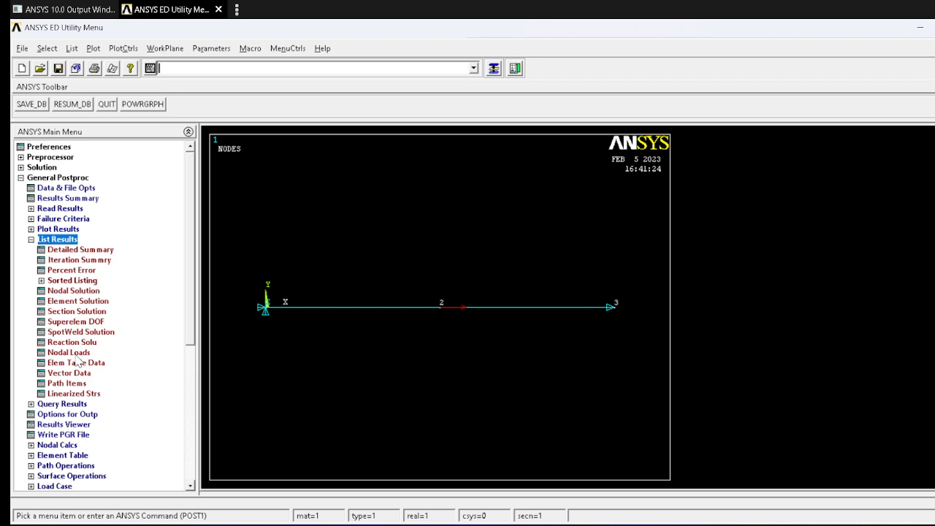
{"action": "left_click", "coordinate": [76, 340]}
{"action": "left_click", "coordinate": [383, 351]}
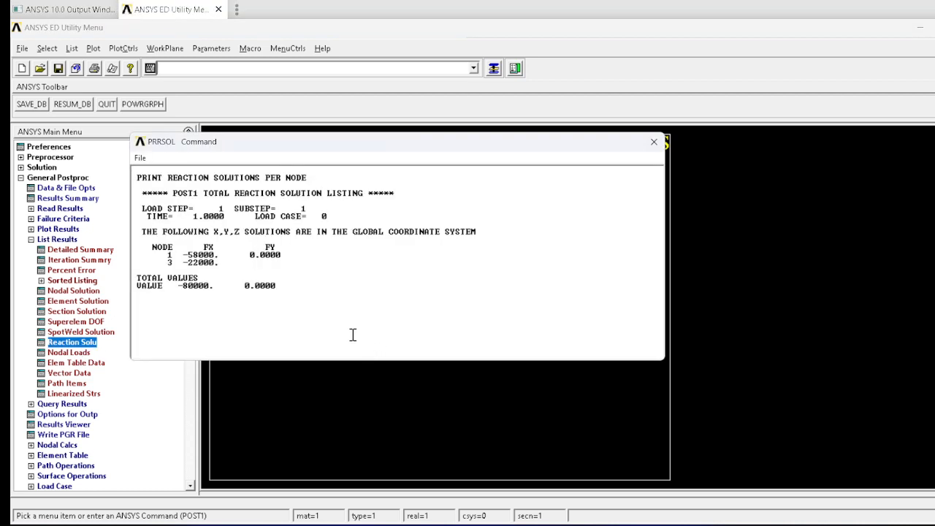
{"action": "key", "text": "alt+Tab"}
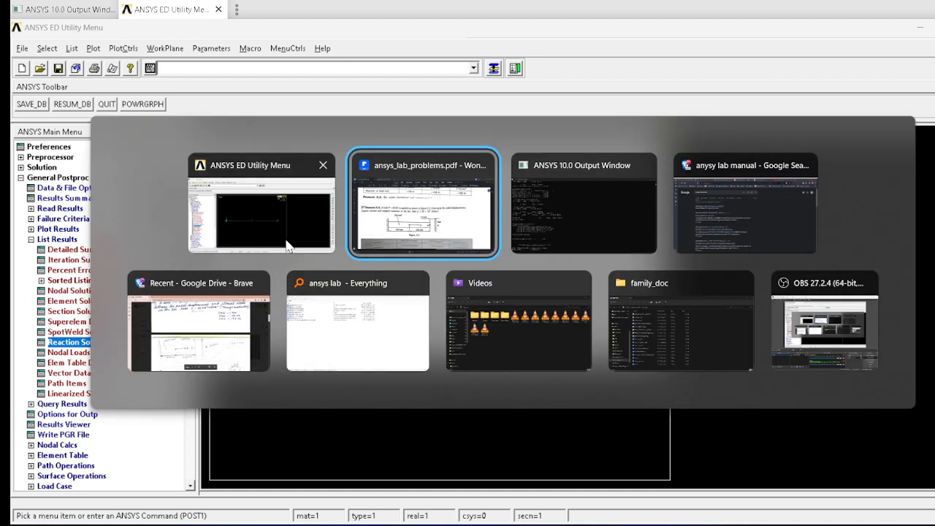
{"action": "scroll", "coordinate": [715, 307], "scroll_direction": "down", "scroll_amount": 3}
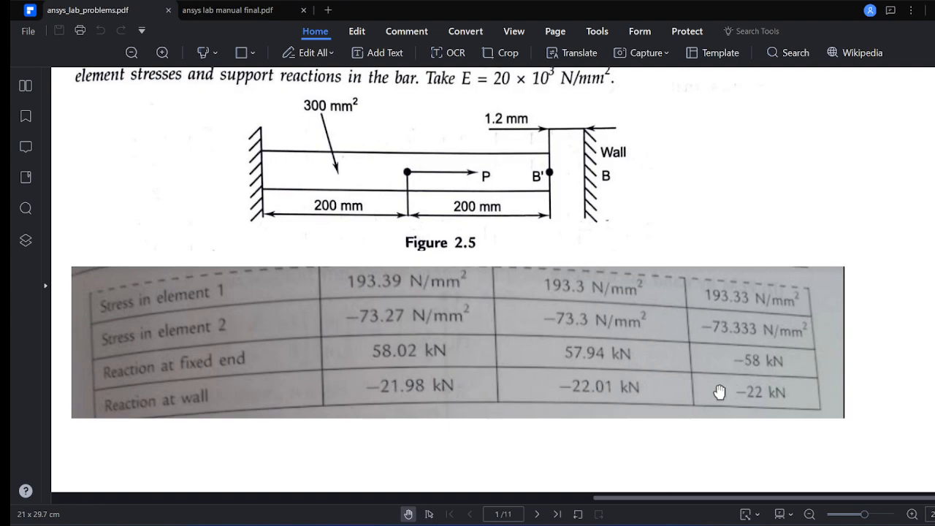
{"action": "key", "text": "alt+Tab"}
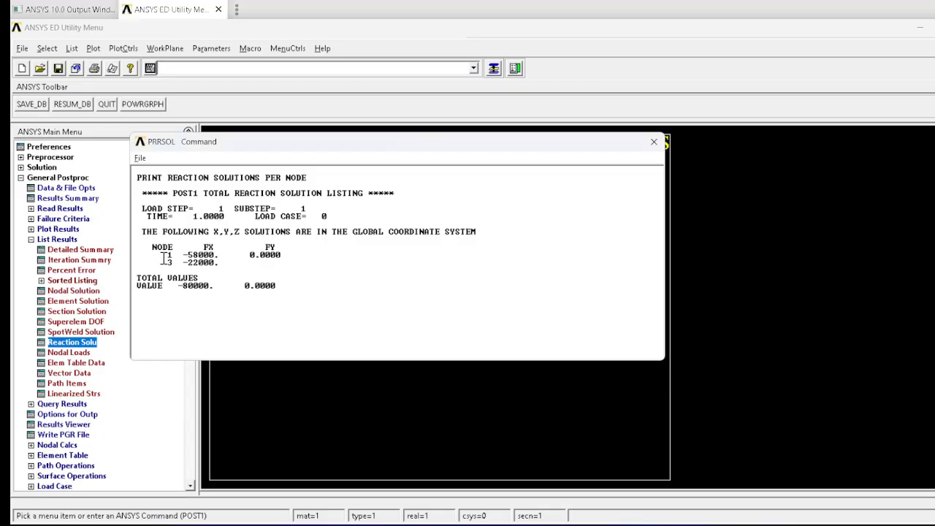
{"action": "left_click", "coordinate": [654, 141]}
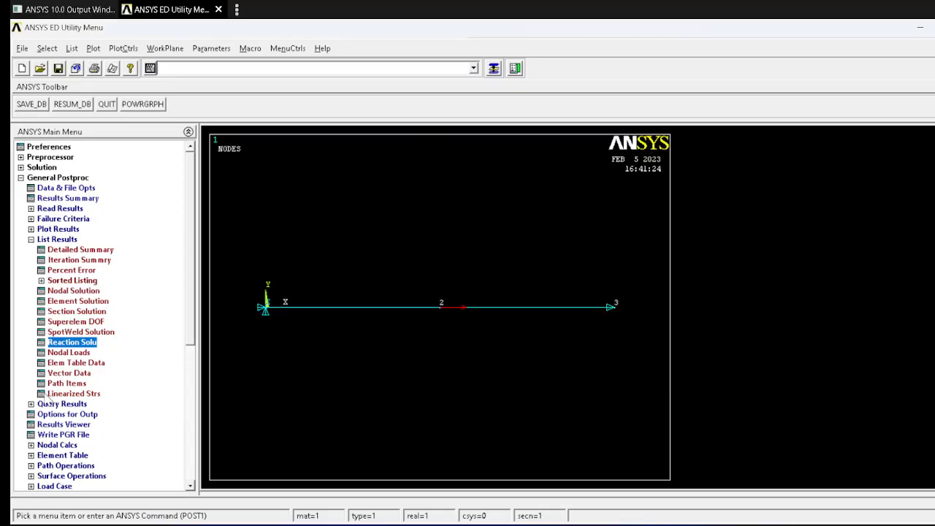
Step: Define an element table item by sequence number using LS,1 and close the element table data window
{"action": "left_click", "coordinate": [55, 455]}
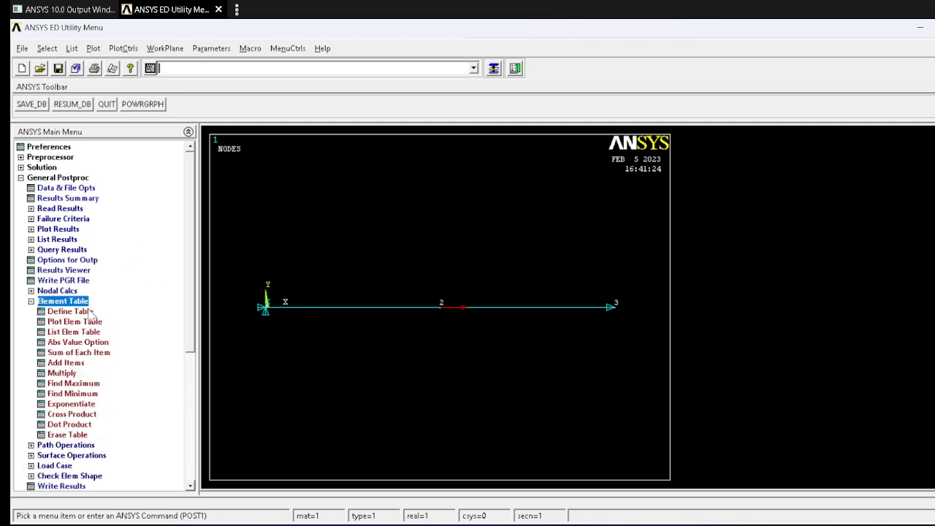
{"action": "left_click", "coordinate": [88, 310]}
{"action": "left_click", "coordinate": [116, 312]}
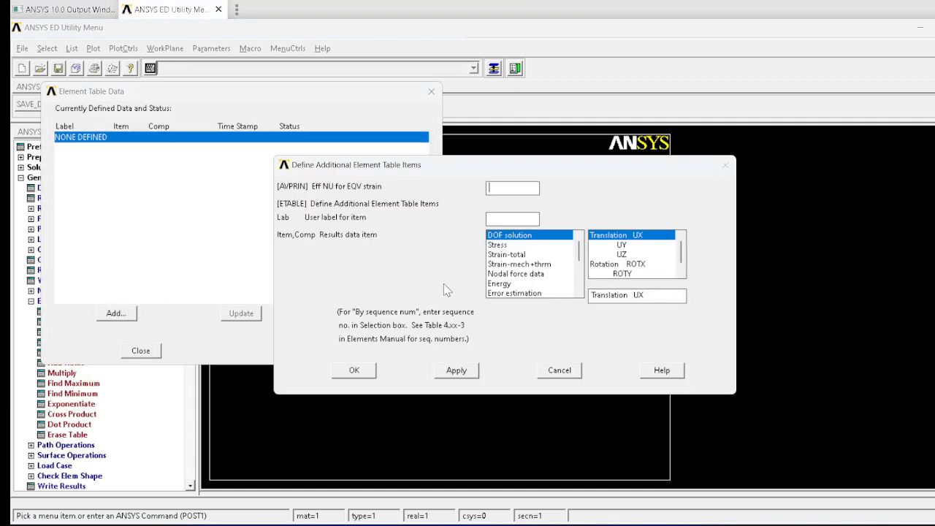
{"action": "left_click_drag", "start_coordinate": [580, 253], "coordinate": [574, 292]}
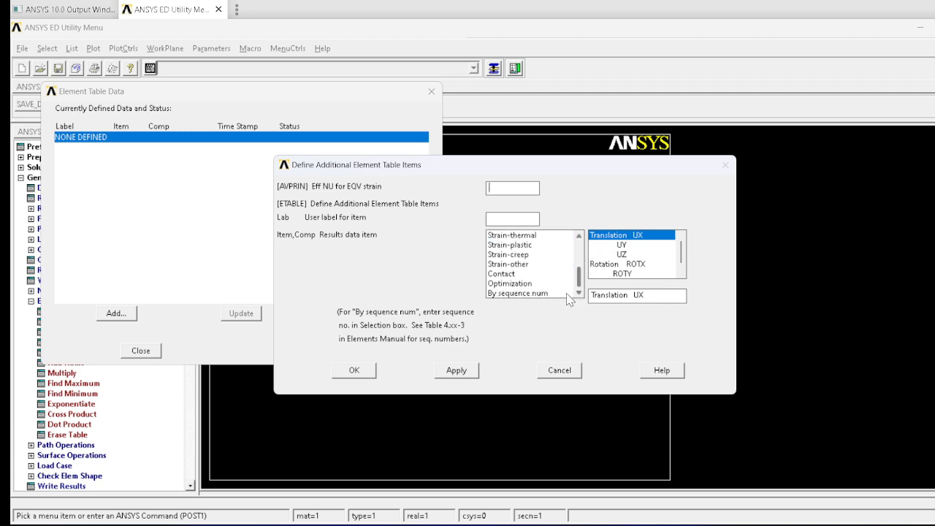
{"action": "left_click", "coordinate": [543, 293]}
{"action": "left_click", "coordinate": [601, 255]}
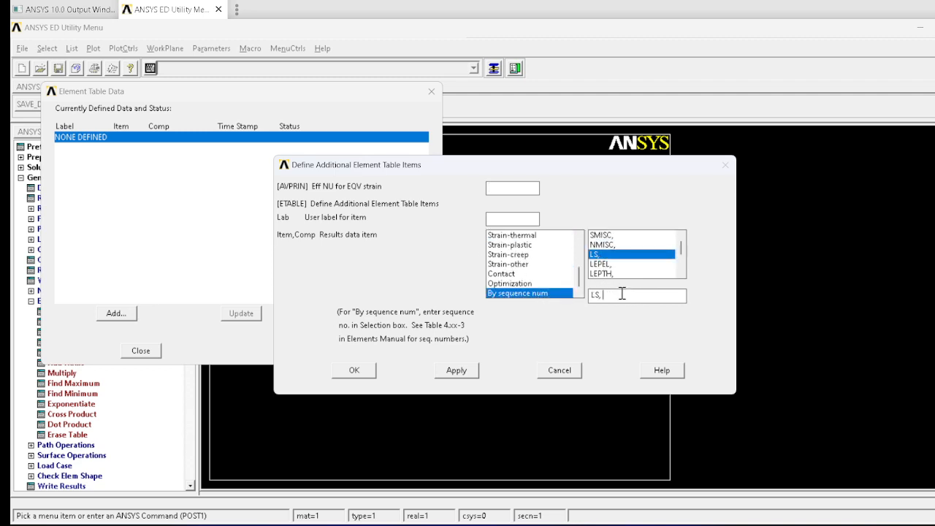
{"action": "type", "text": "1"}
{"action": "left_click", "coordinate": [353, 370]}
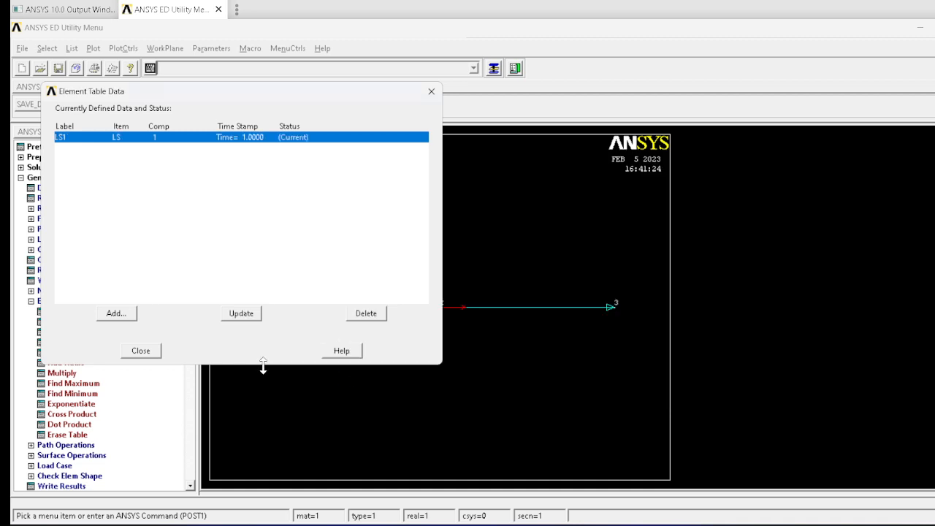
{"action": "left_click", "coordinate": [141, 351]}
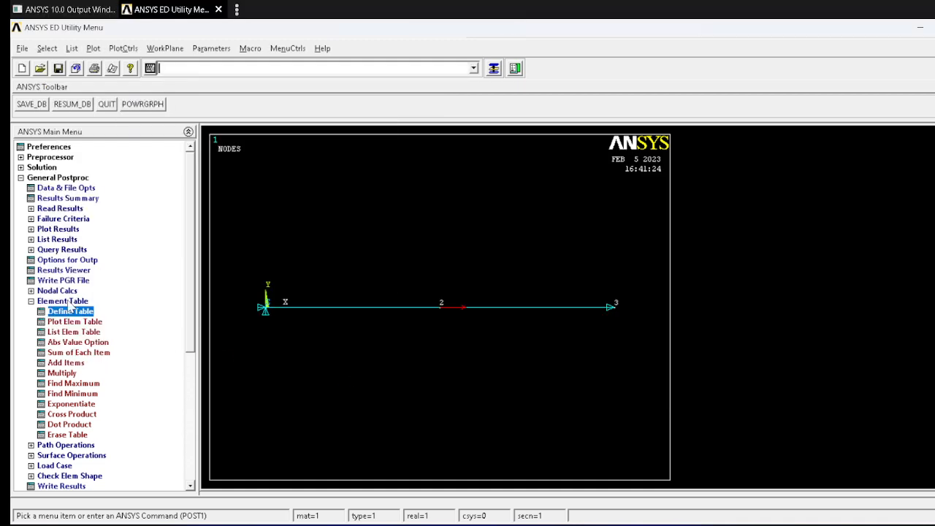
Step: List the element table data for LS1 and compare it with the element stresses in ansys_lab_problems.pdf
{"action": "left_click", "coordinate": [61, 240]}
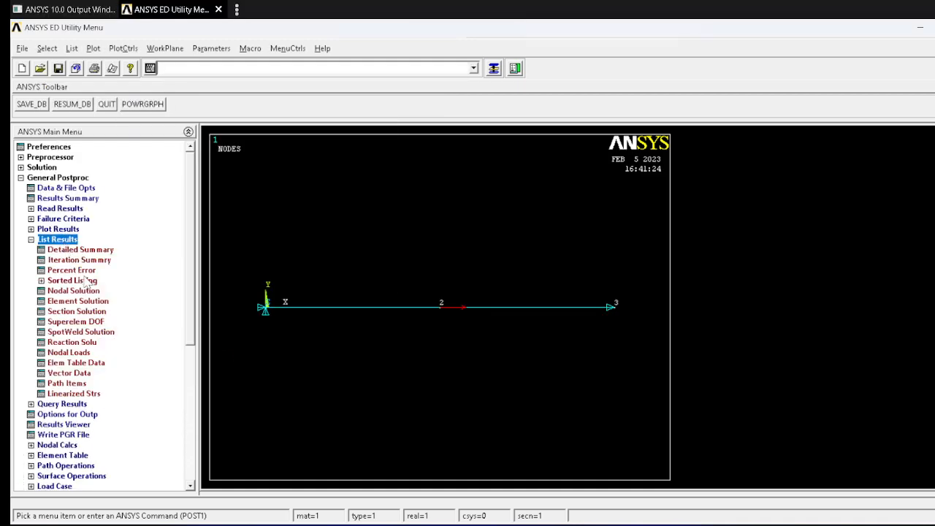
{"action": "left_click", "coordinate": [87, 363]}
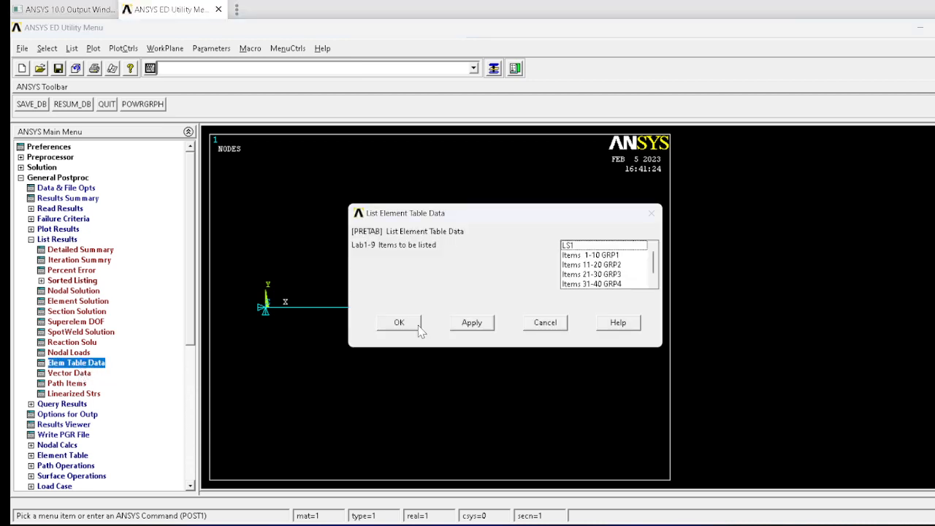
{"action": "left_click", "coordinate": [575, 246]}
{"action": "left_click", "coordinate": [399, 322]}
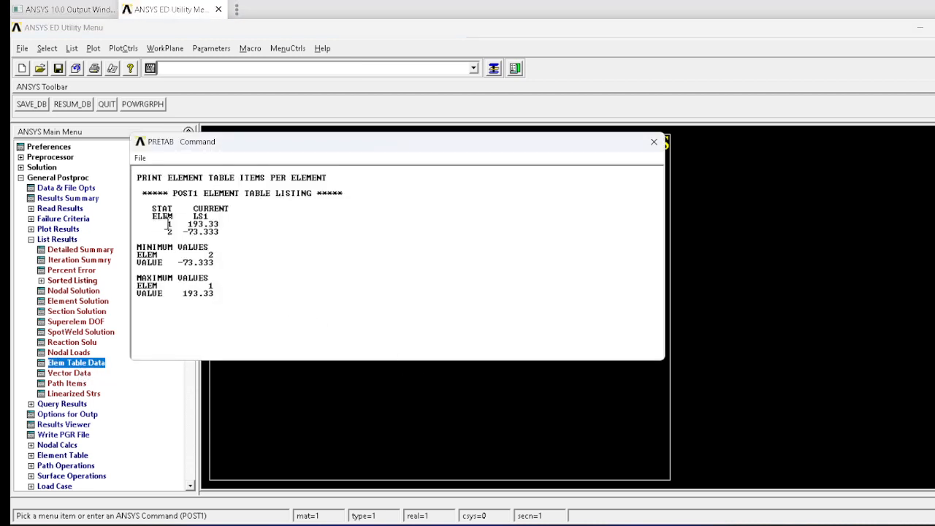
{"action": "left_click_drag", "start_coordinate": [322, 143], "coordinate": [491, 196]}
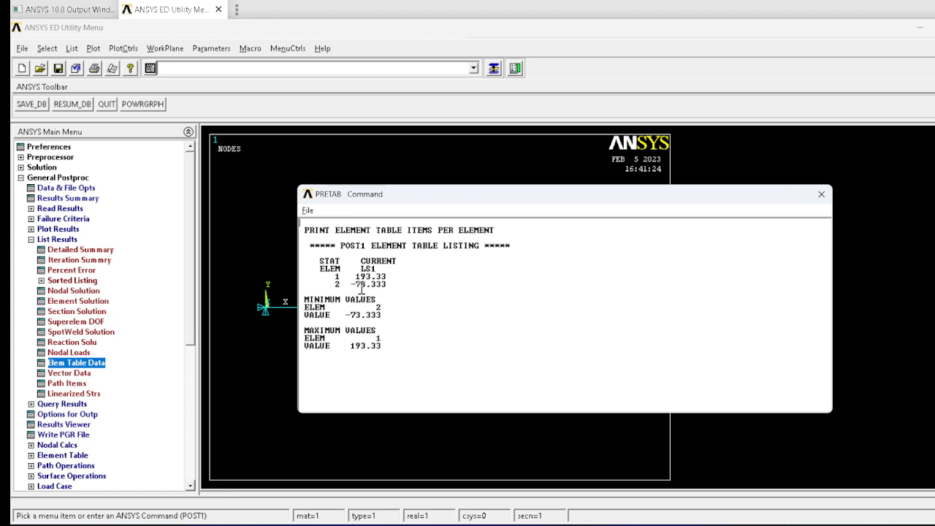
{"action": "key", "text": "alt+Tab"}
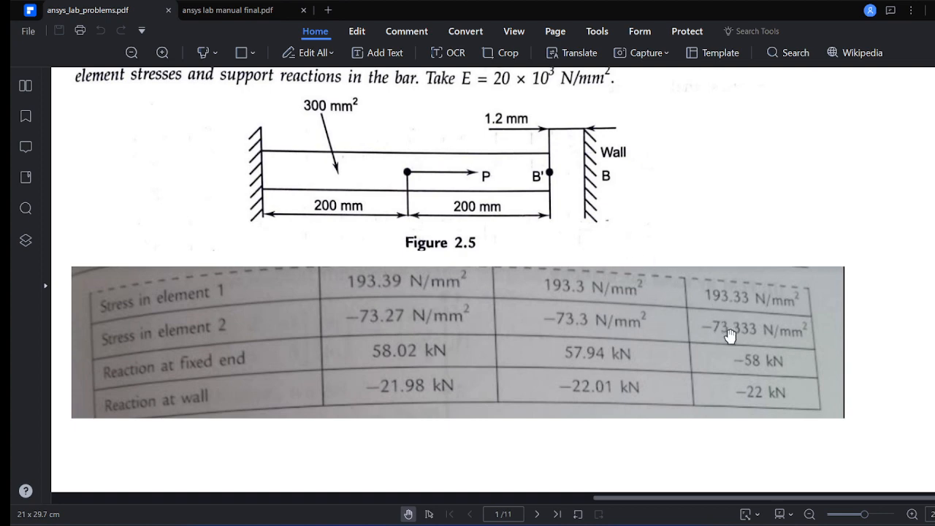
{"action": "key", "text": "alt+Tab"}
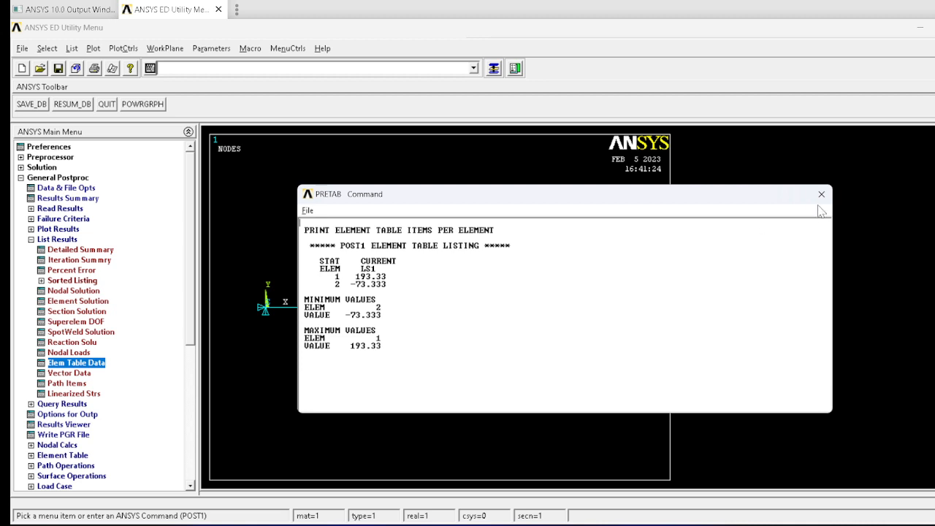
{"action": "left_click", "coordinate": [821, 194]}
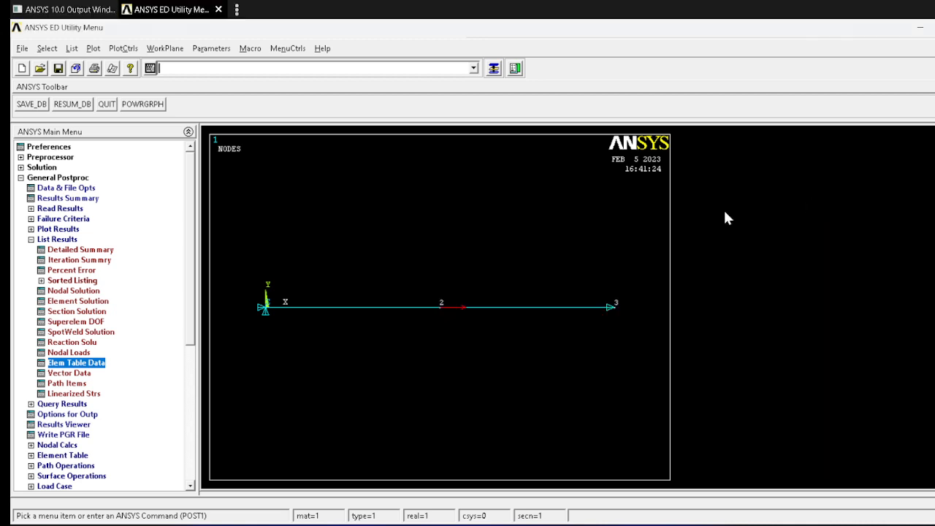
Step: List the nodal DOF solution for the X-component of displacement and check ansys_lab_problems.pdf for matching values
{"action": "left_click", "coordinate": [75, 292]}
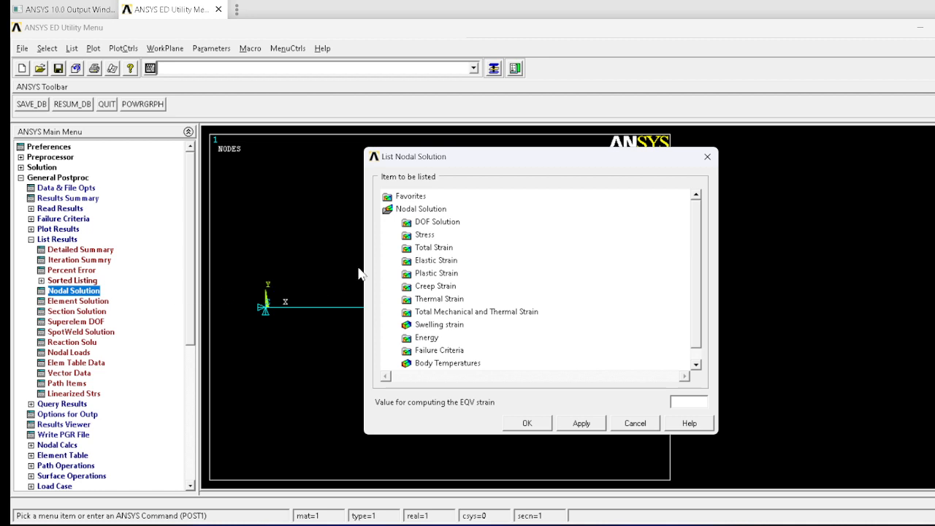
{"action": "left_click", "coordinate": [453, 223]}
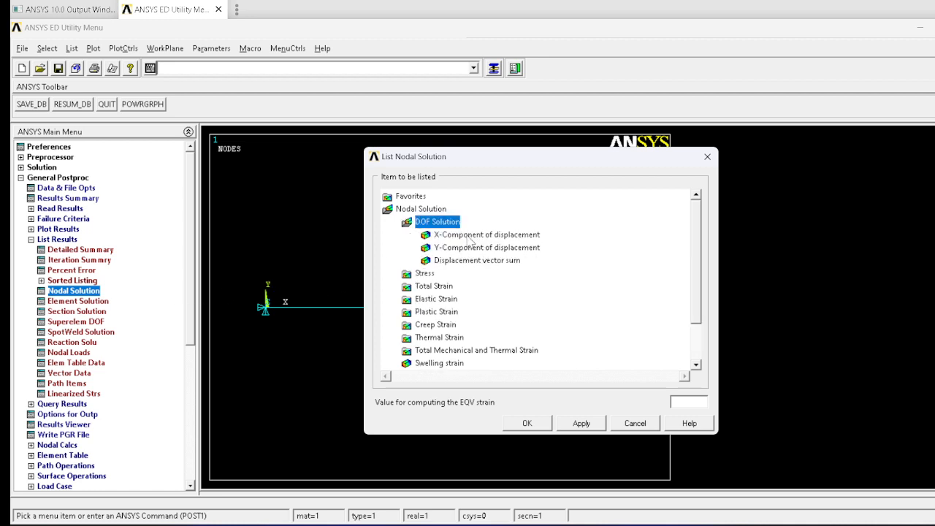
{"action": "left_click", "coordinate": [469, 235]}
{"action": "left_click", "coordinate": [528, 424]}
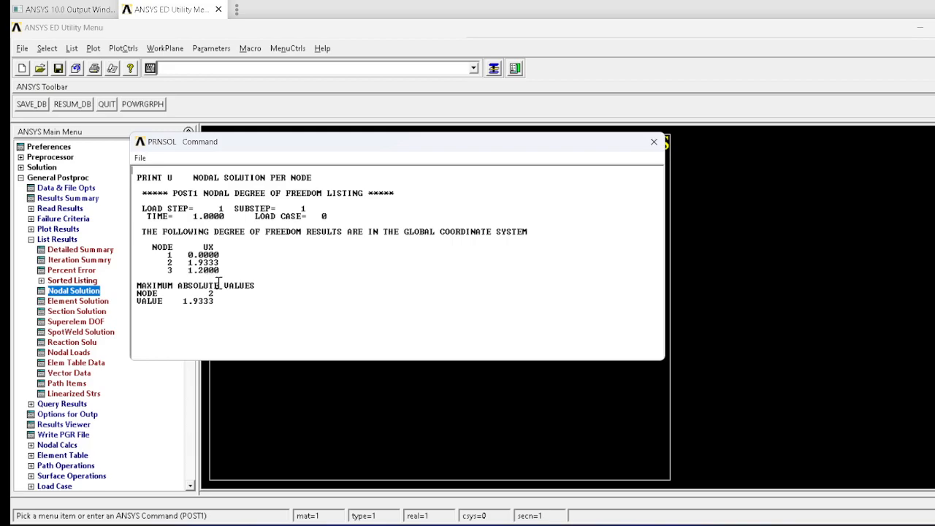
{"action": "key", "text": "alt+Tab"}
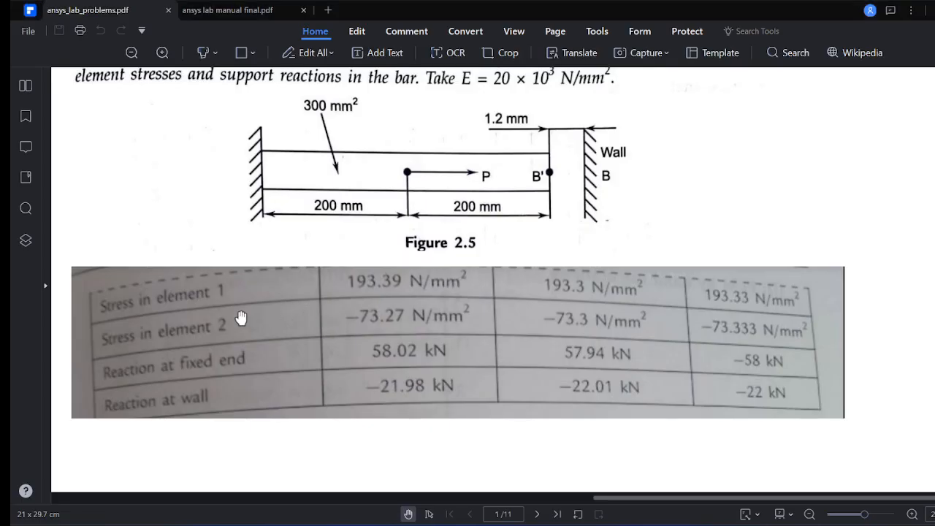
{"action": "scroll", "coordinate": [434, 264], "scroll_direction": "down", "scroll_amount": 3}
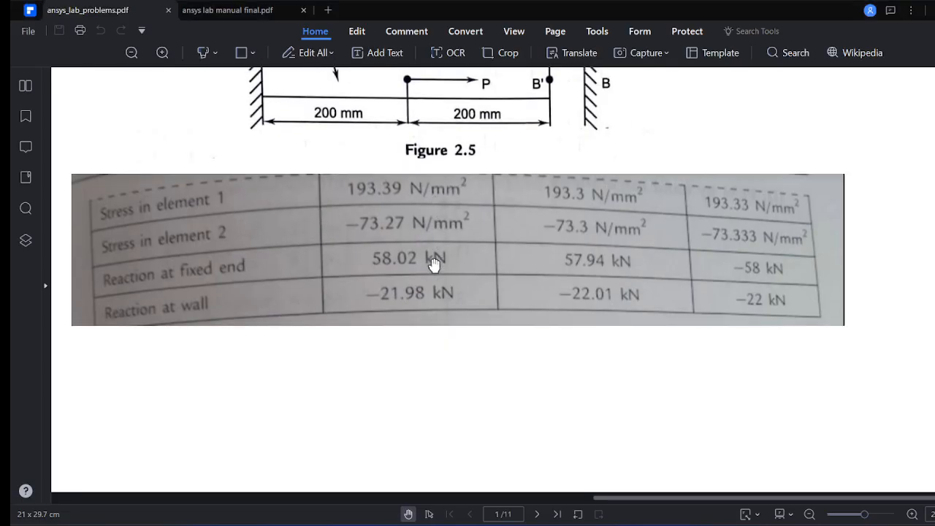
{"action": "scroll", "coordinate": [434, 264], "scroll_direction": "up", "scroll_amount": 3}
{"action": "scroll", "coordinate": [434, 260], "scroll_direction": "down", "scroll_amount": 5}
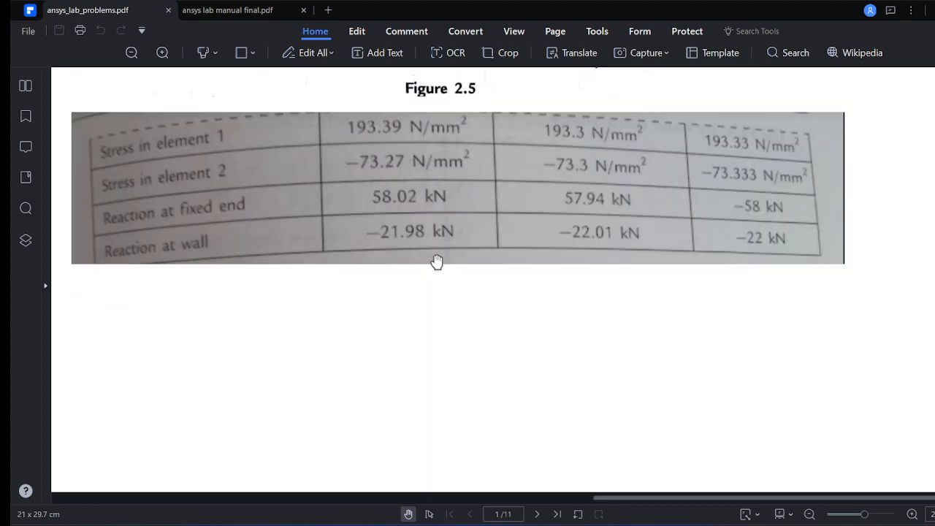
{"action": "scroll", "coordinate": [437, 261], "scroll_direction": "up", "scroll_amount": 6}
{"action": "key", "text": "alt+Tab"}
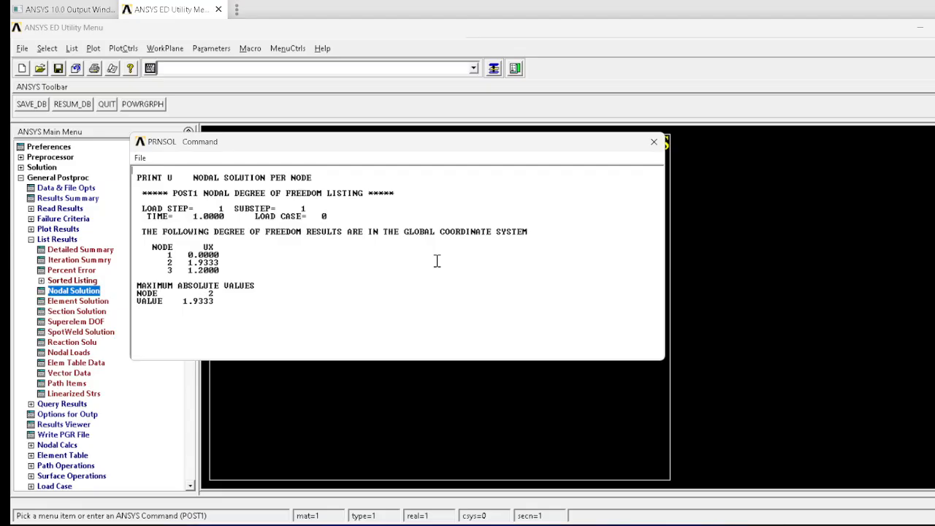
{"action": "left_click", "coordinate": [654, 142]}
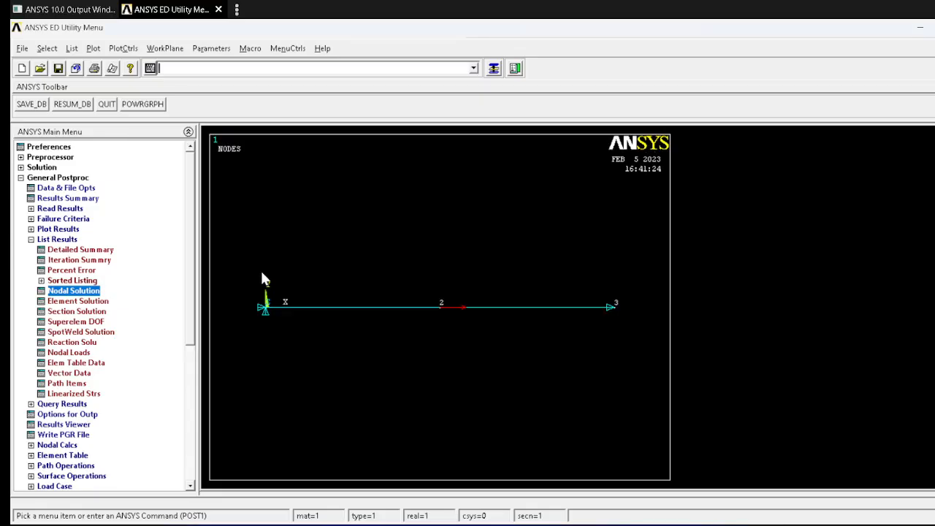
Step: Contour-plot the nodal X-component of displacement with deformed shape only, and the element table item LS1 without averaging at common nodes
{"action": "left_click", "coordinate": [58, 230]}
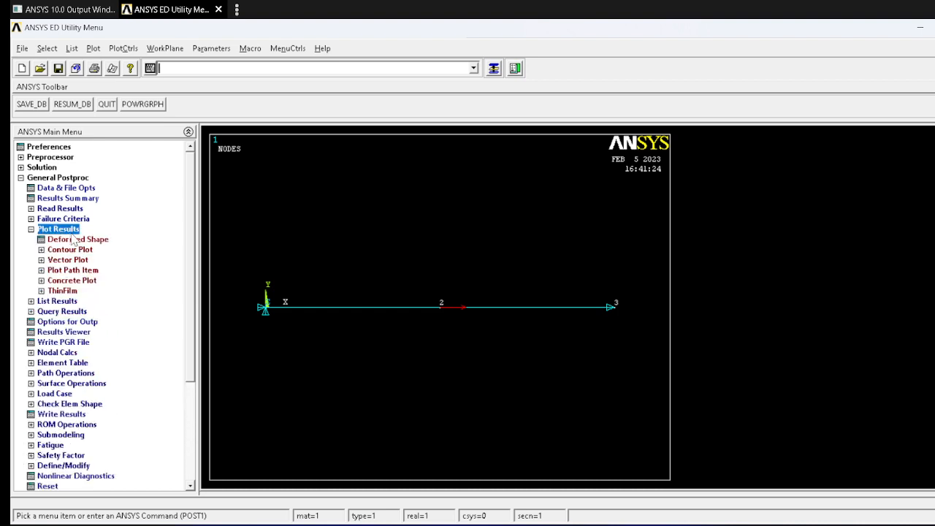
{"action": "left_click", "coordinate": [70, 250]}
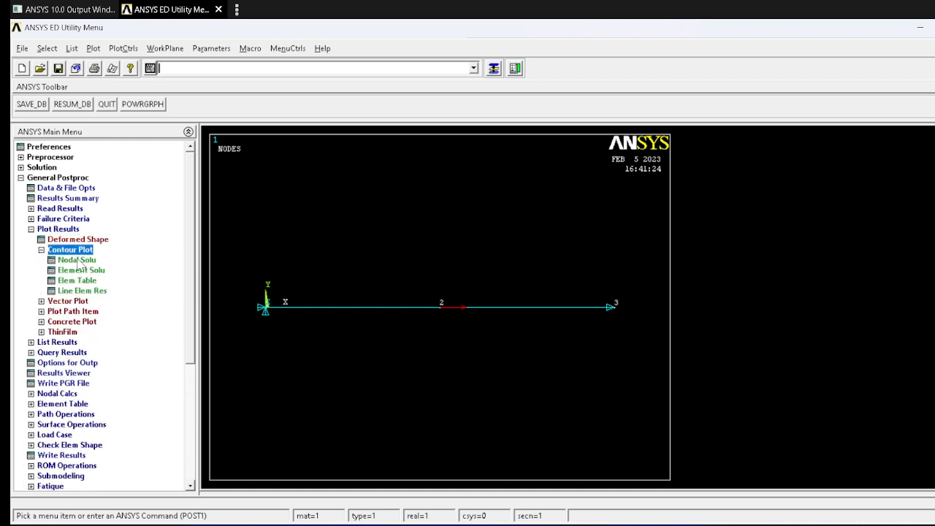
{"action": "left_click", "coordinate": [77, 260]}
{"action": "left_click", "coordinate": [437, 145]}
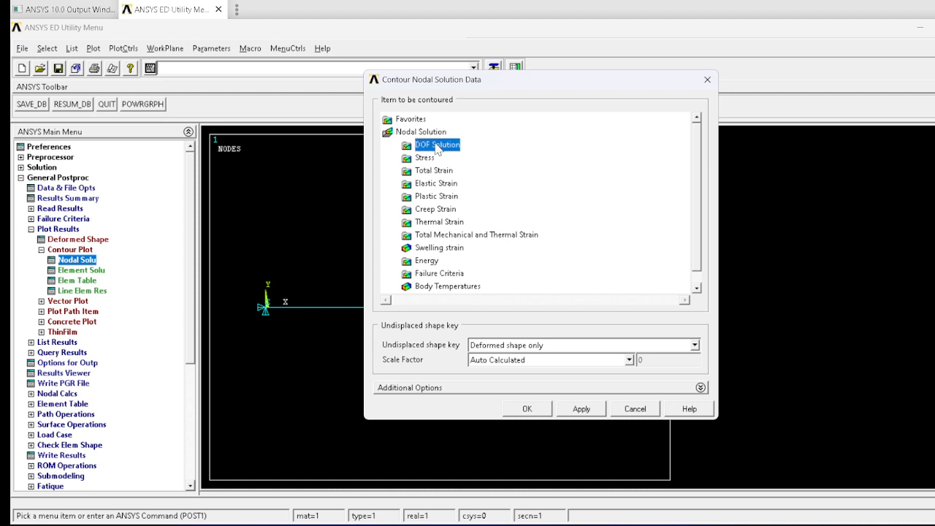
{"action": "left_click", "coordinate": [527, 409]}
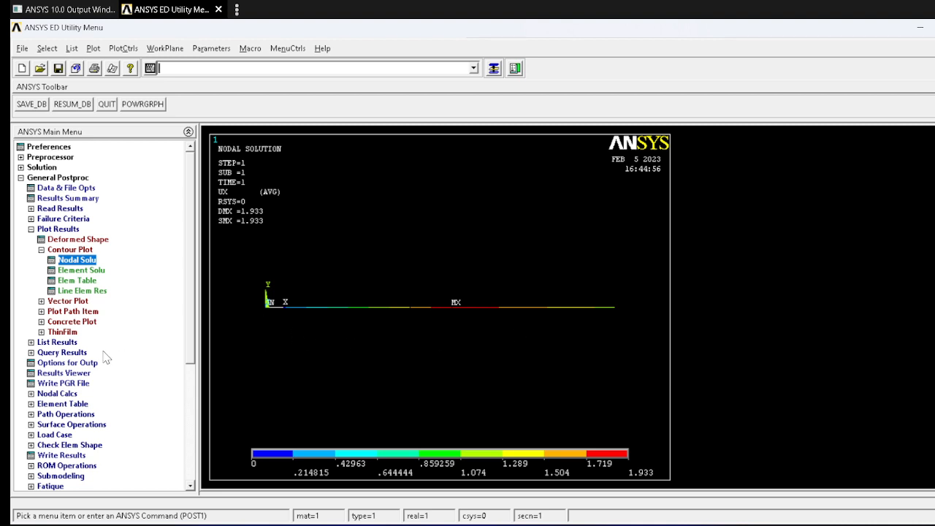
{"action": "left_click", "coordinate": [77, 280]}
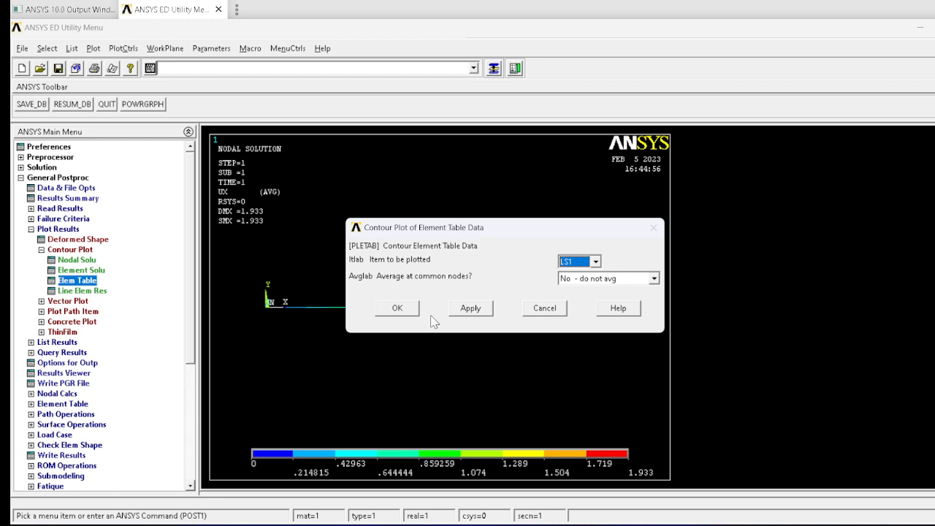
{"action": "left_click", "coordinate": [397, 308]}
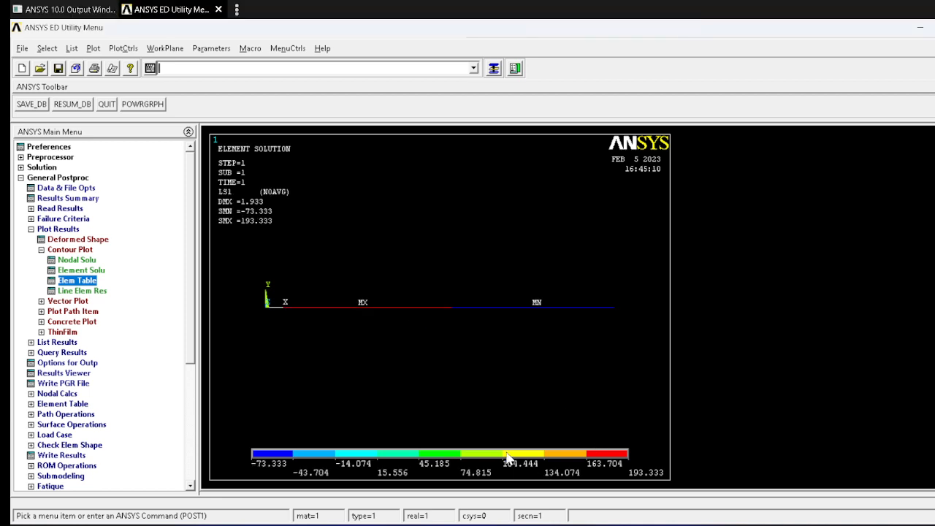